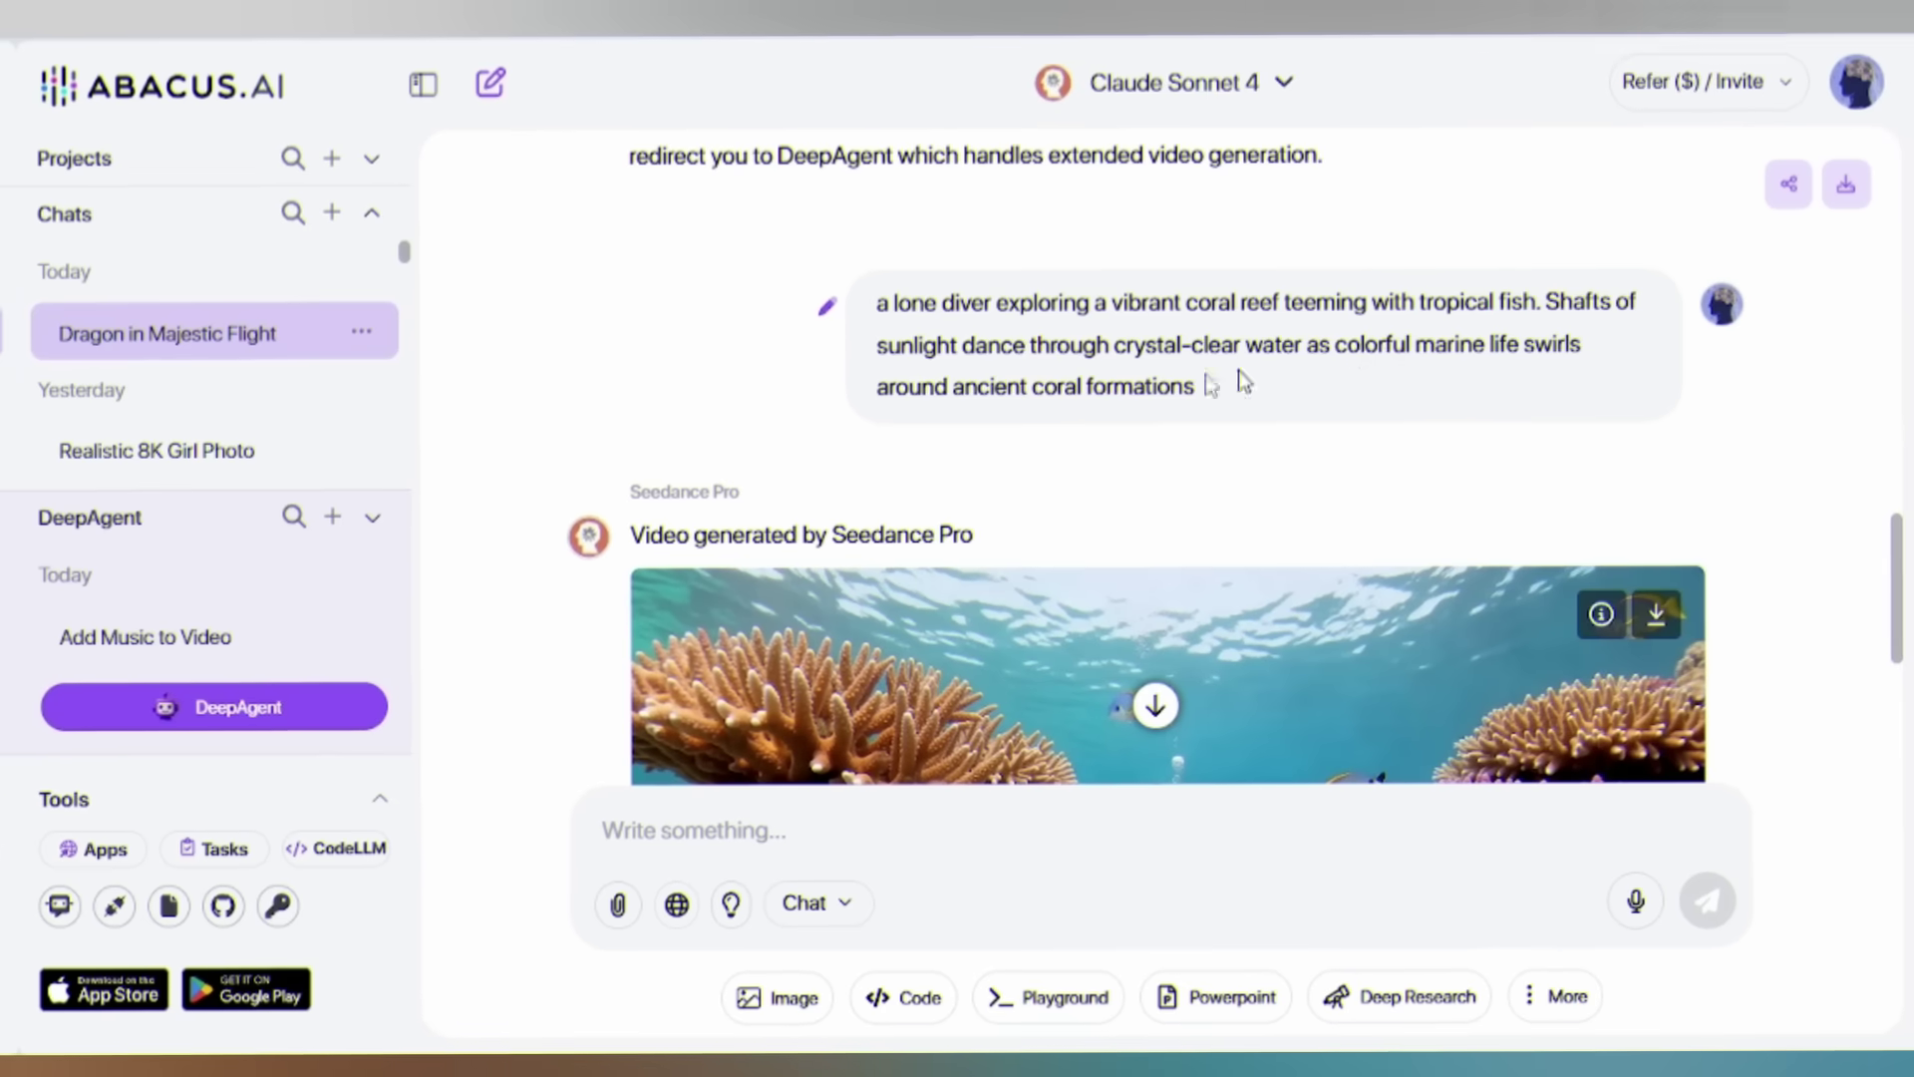
- Play the coral reef video with its added cinematic music in the DeepAgent task
left_click_drag(900, 344, 1321, 344)
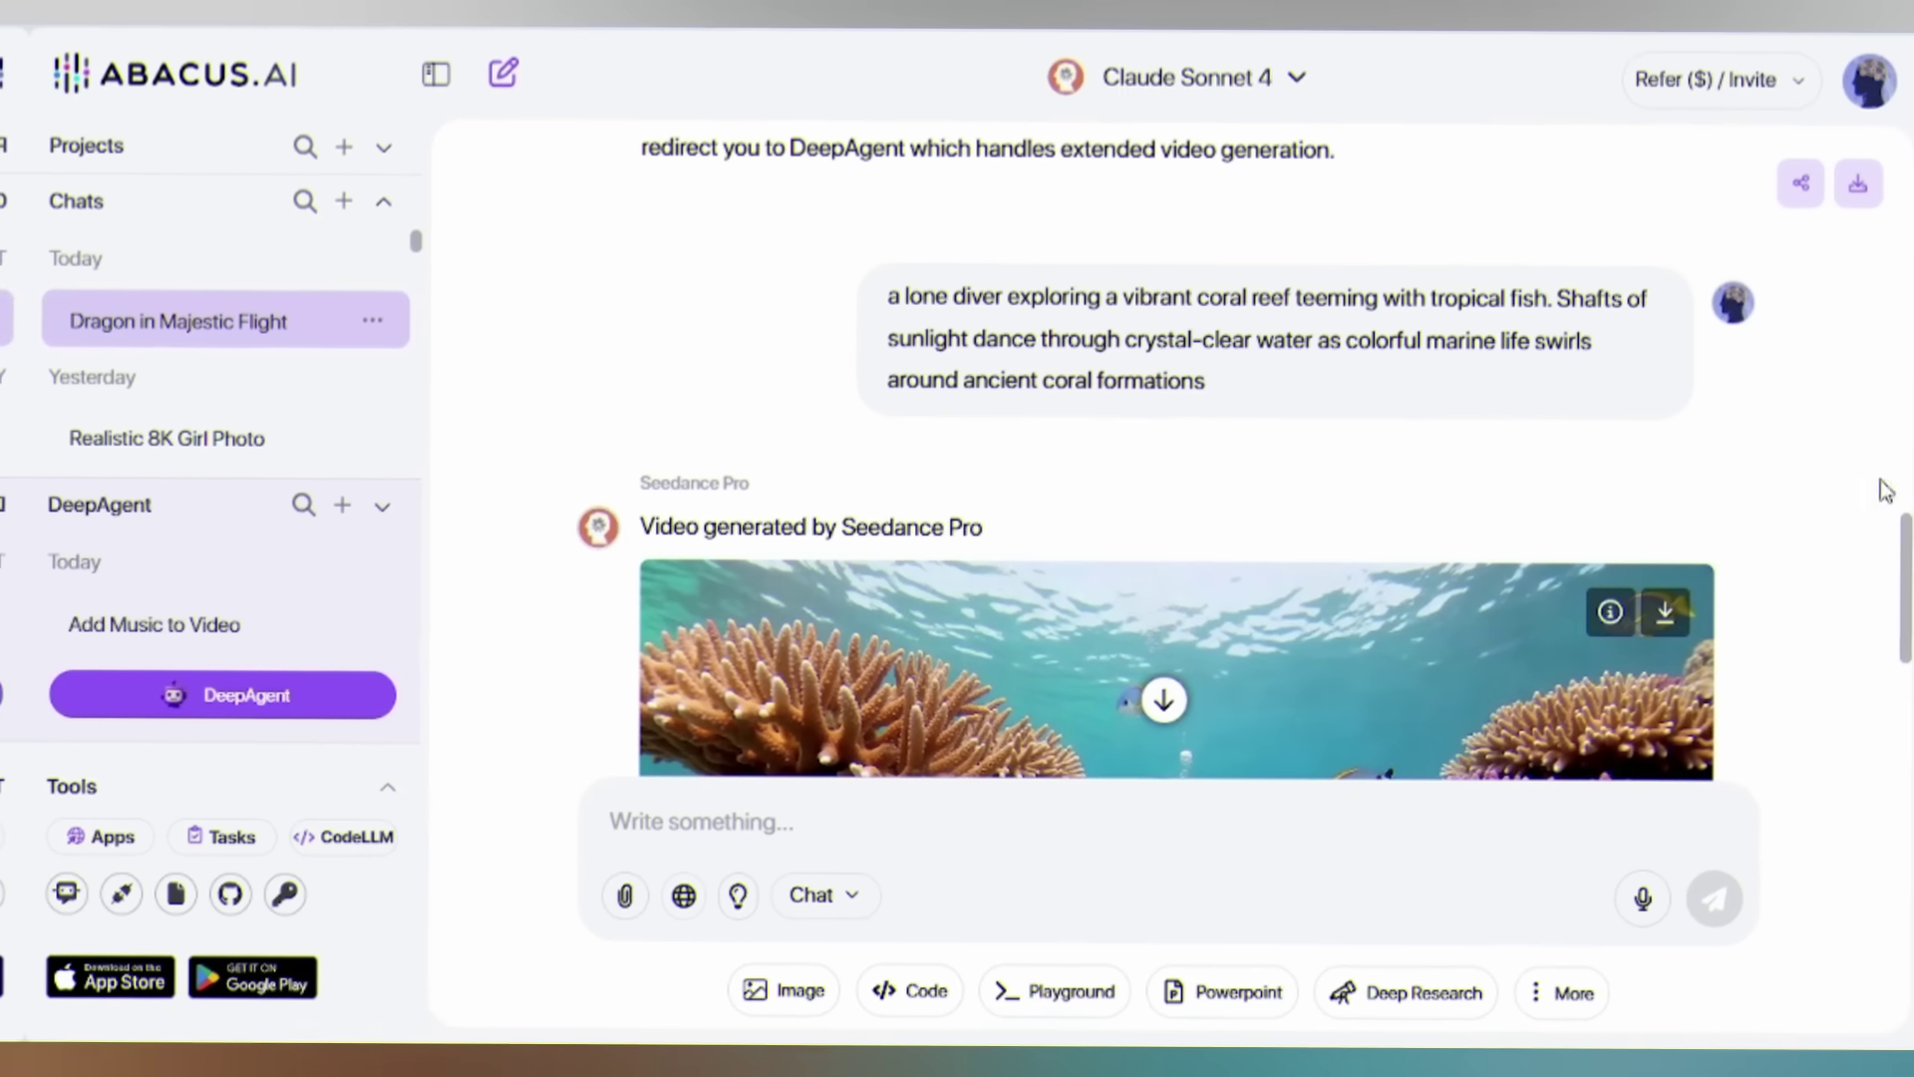
scroll(1885, 491, "down", 4)
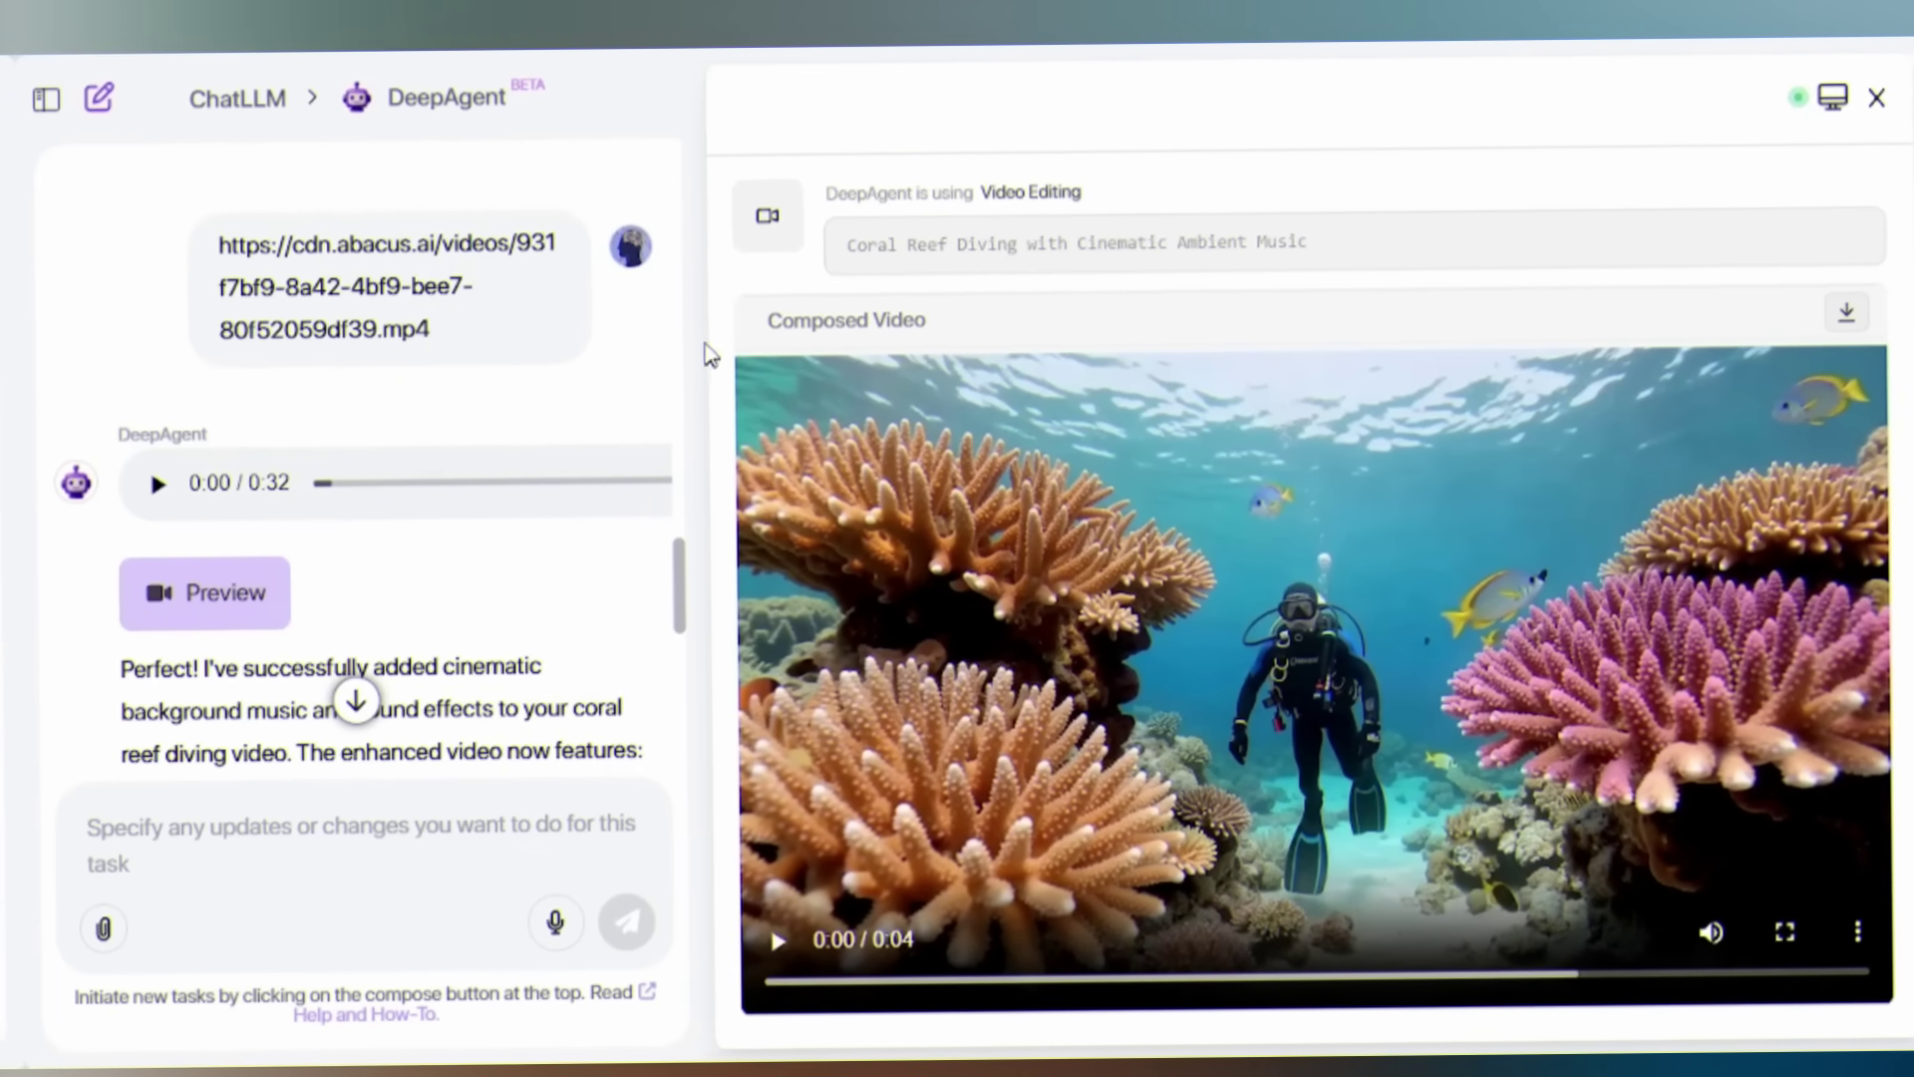
left_click(820, 750)
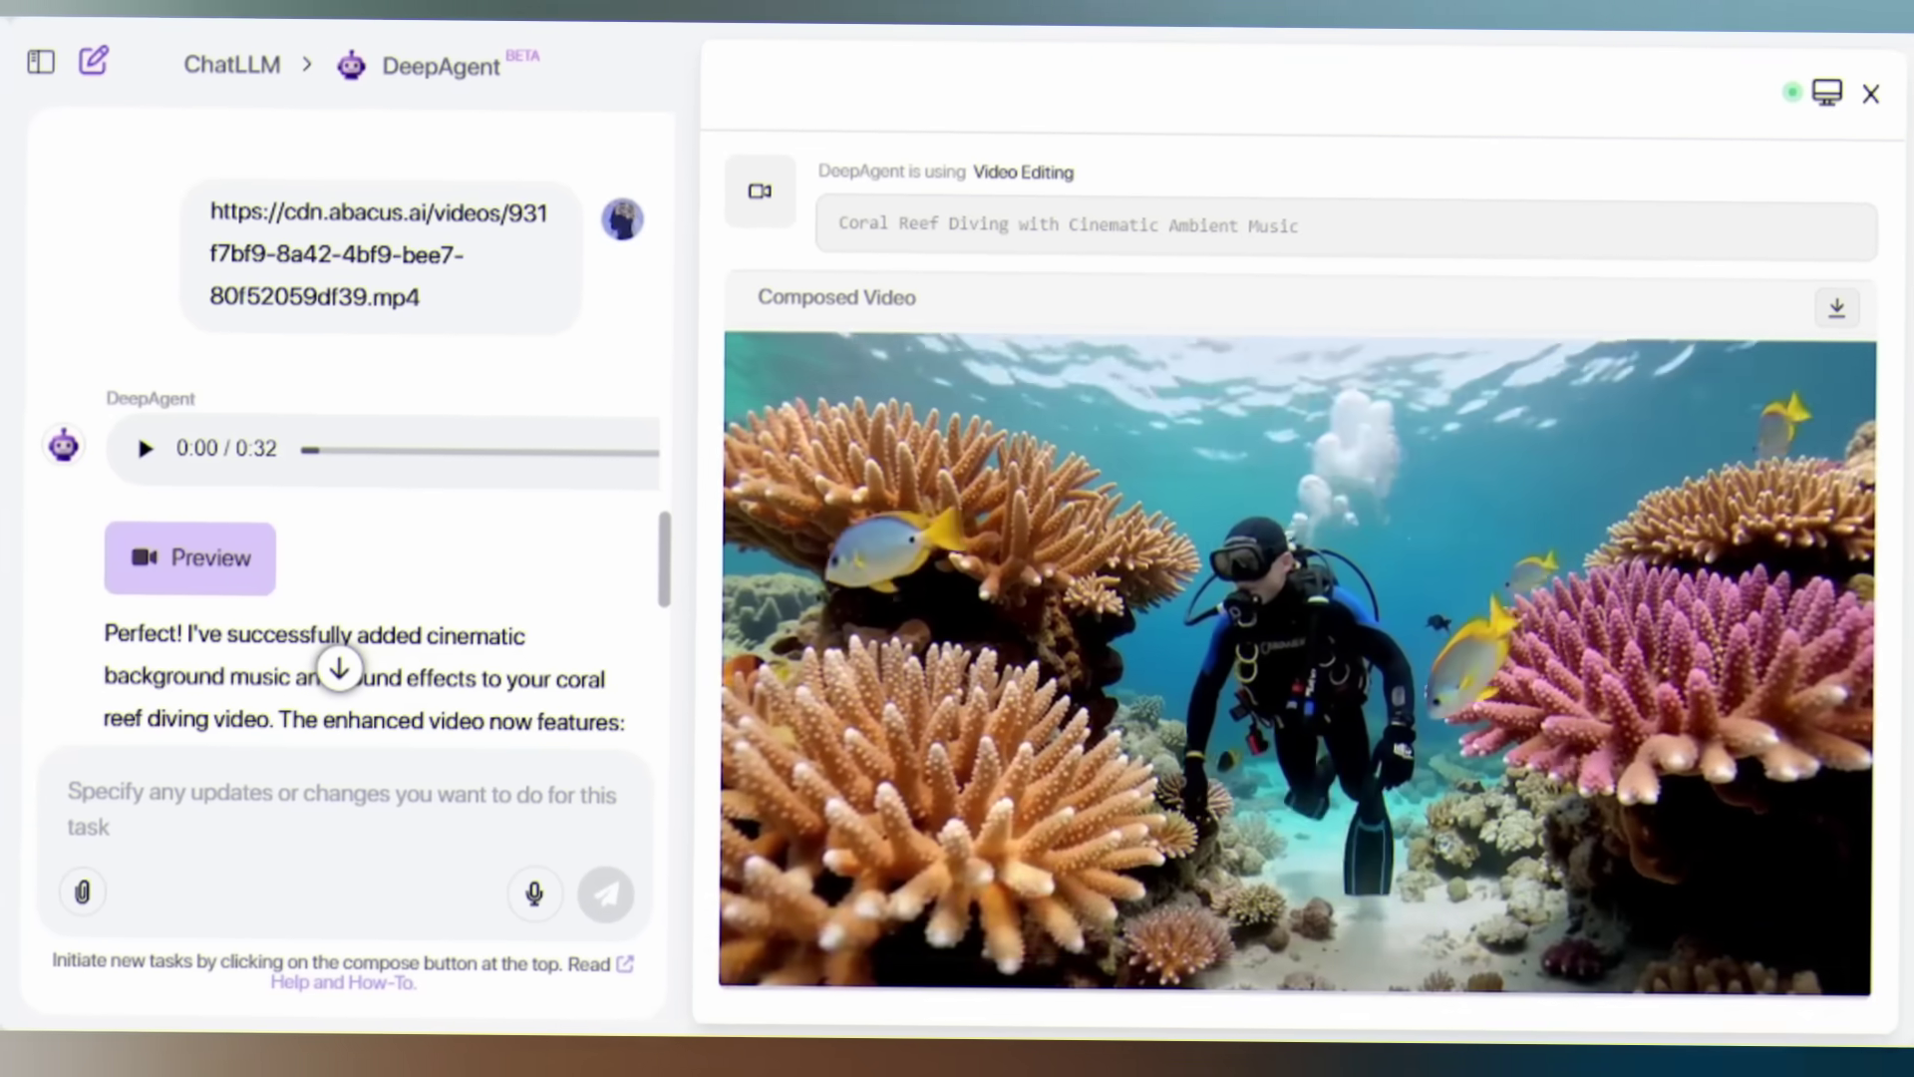
mouse_move(759, 919)
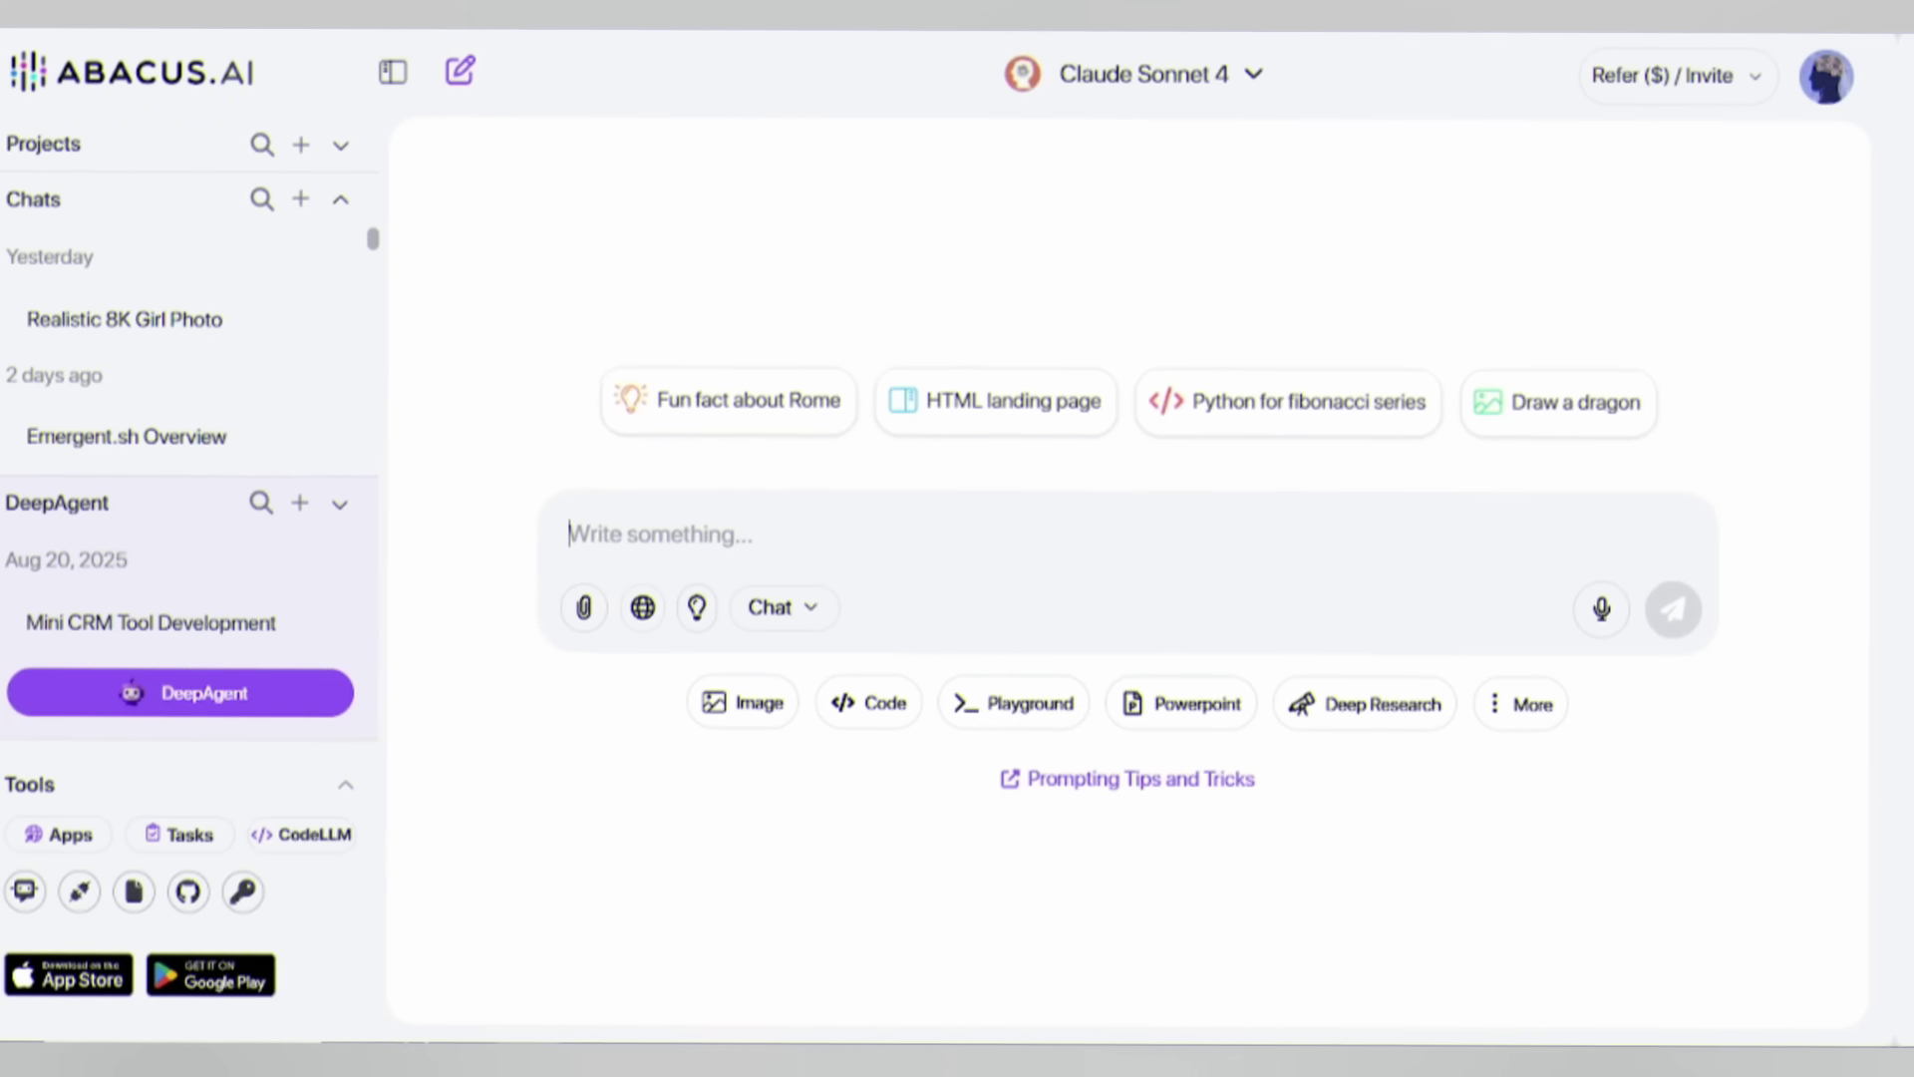
- Set up a new Video-Gen generation with Seedance Pro kept as the video model
left_click(1541, 714)
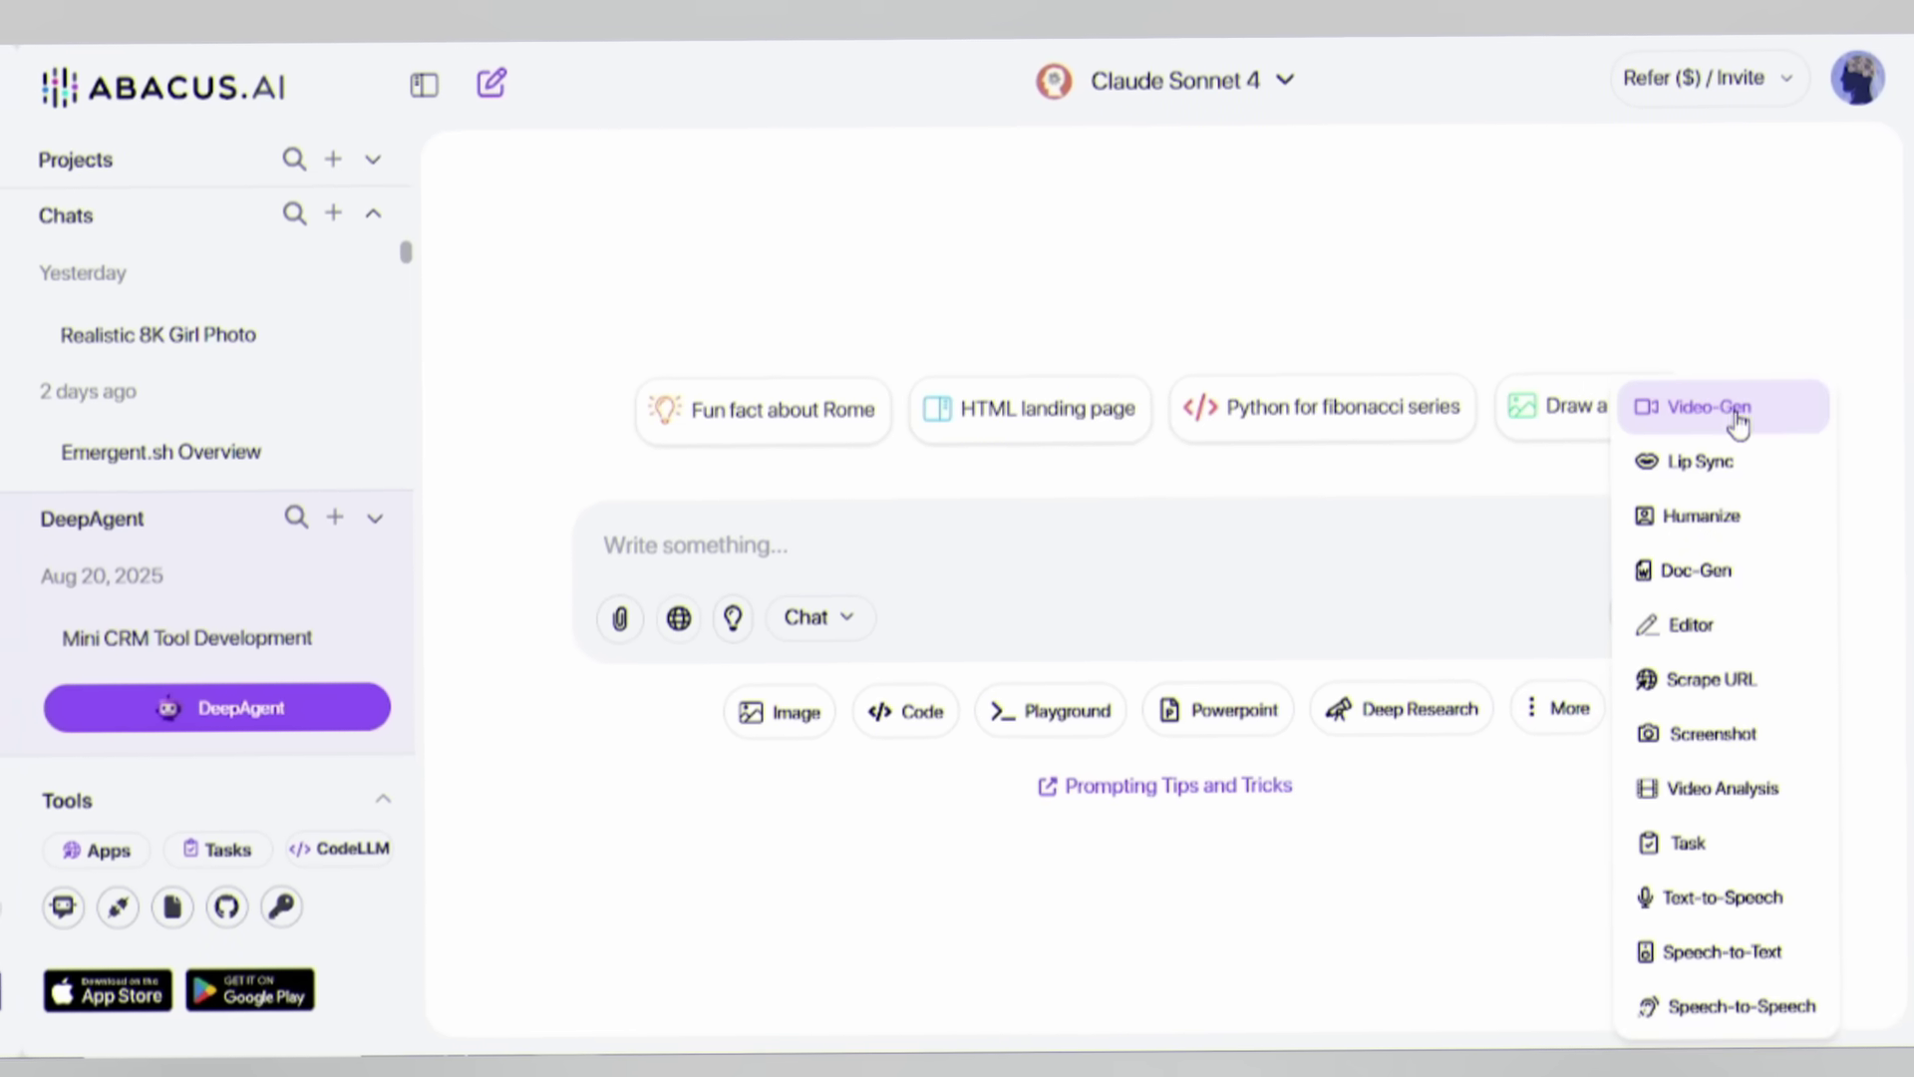
left_click(1708, 407)
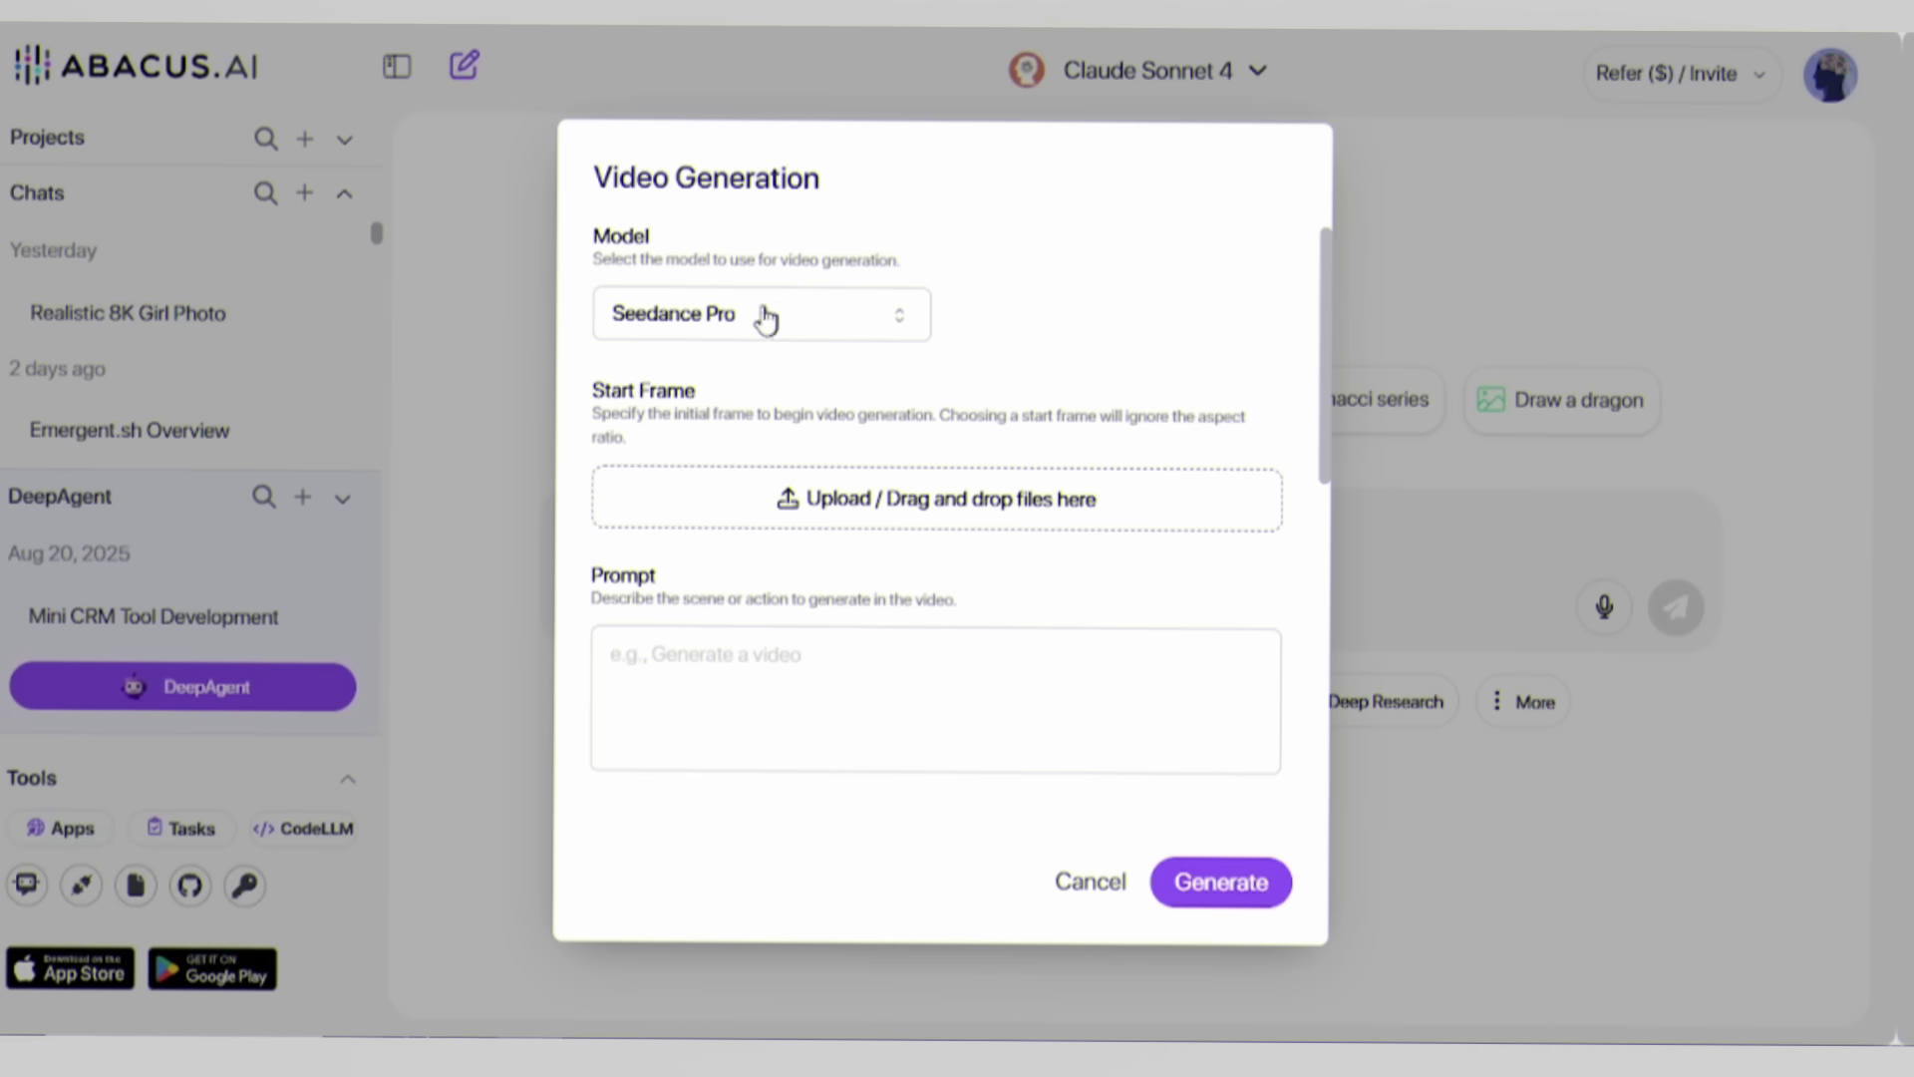
left_click(796, 321)
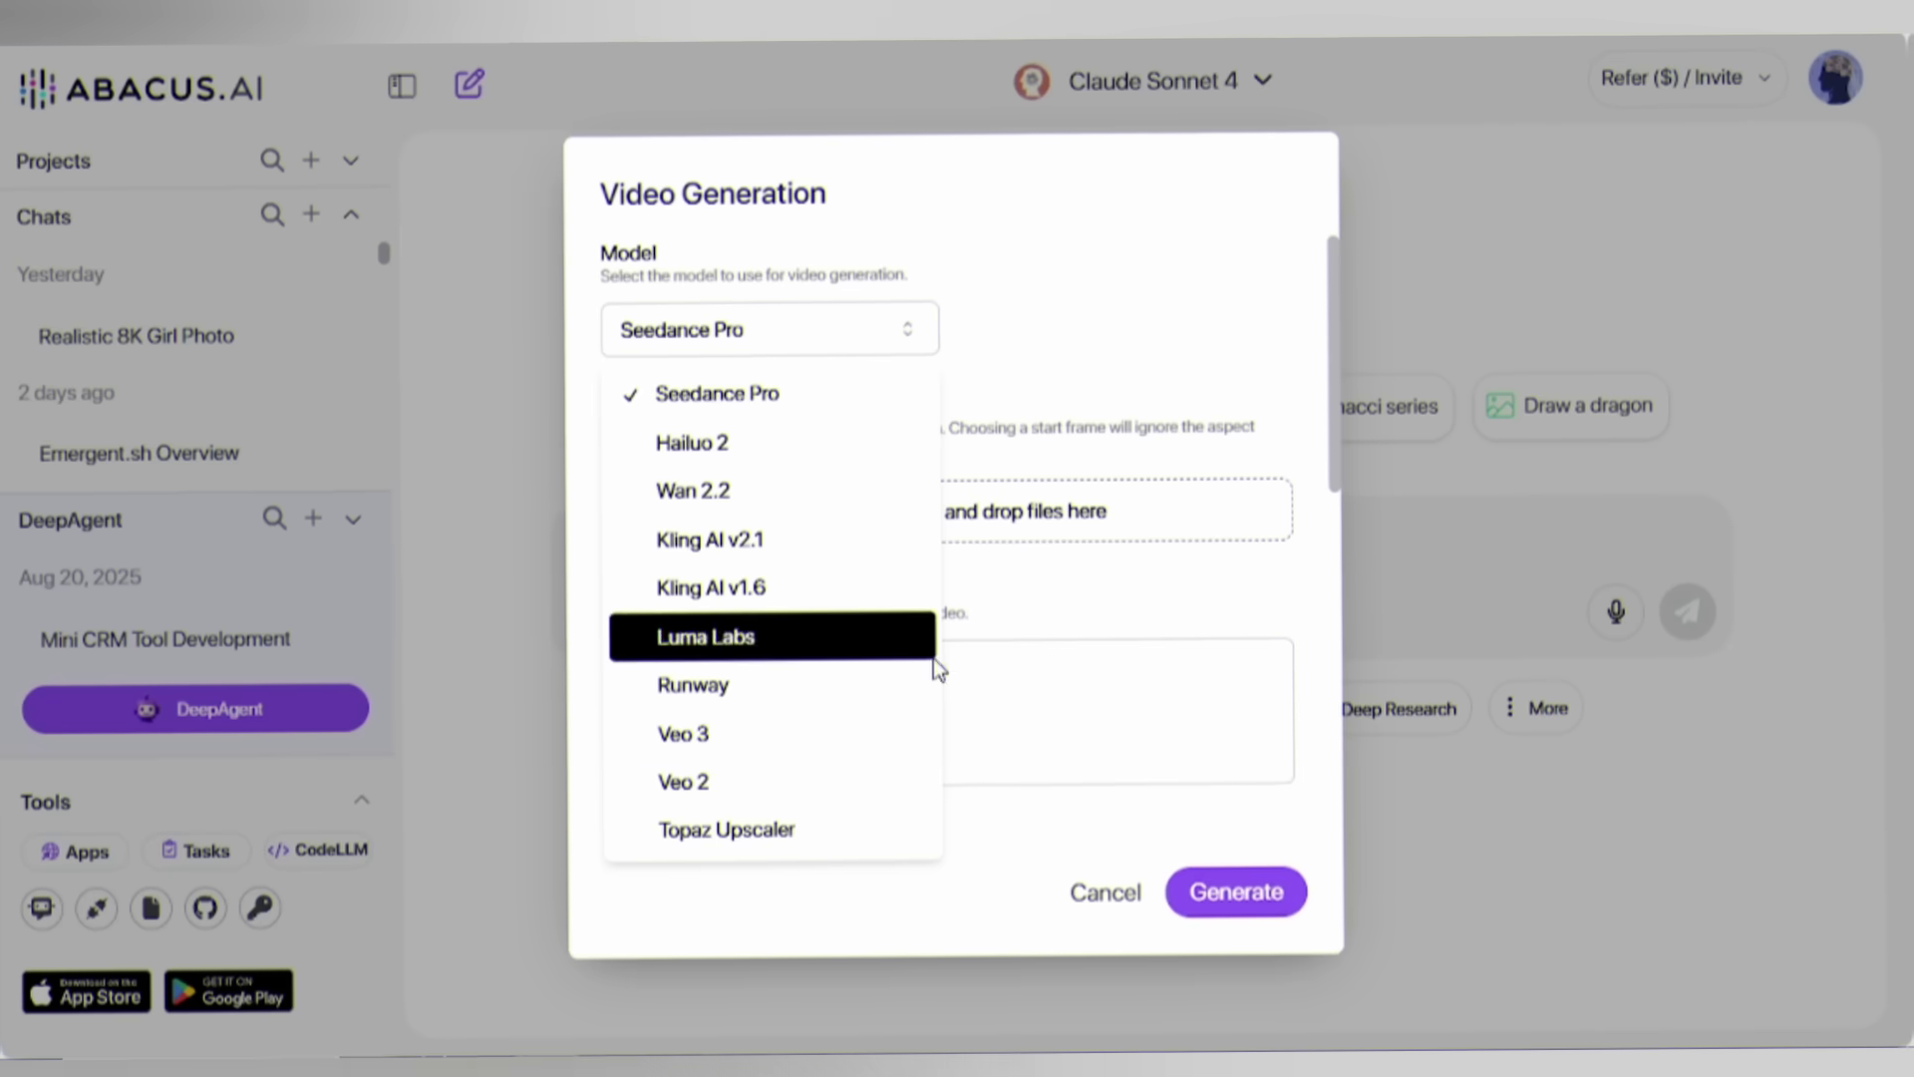
left_click(814, 402)
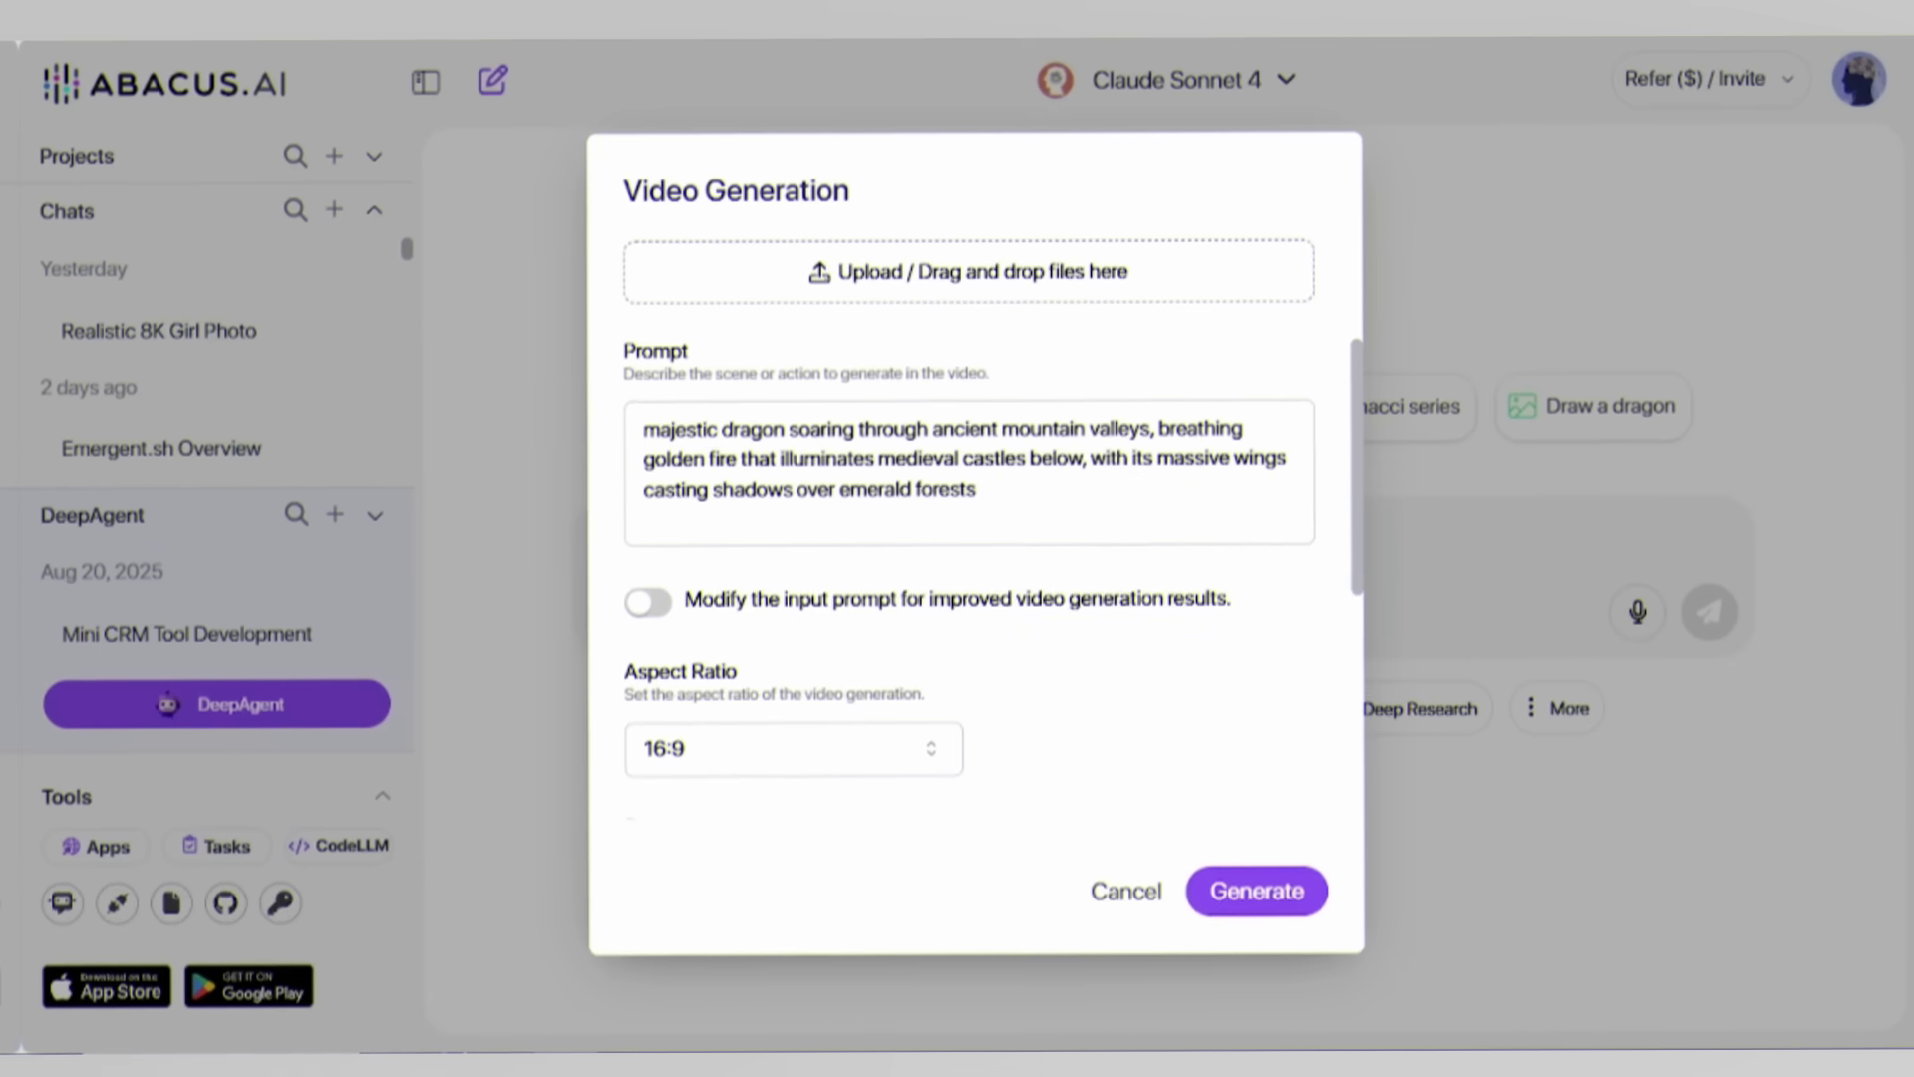
- Enter the dragon-over-castles prompt with prompt modification on, keeping 16:9 aspect ratio
left_click_drag(642, 427, 1060, 423)
left_click_drag(1331, 418, 1331, 498)
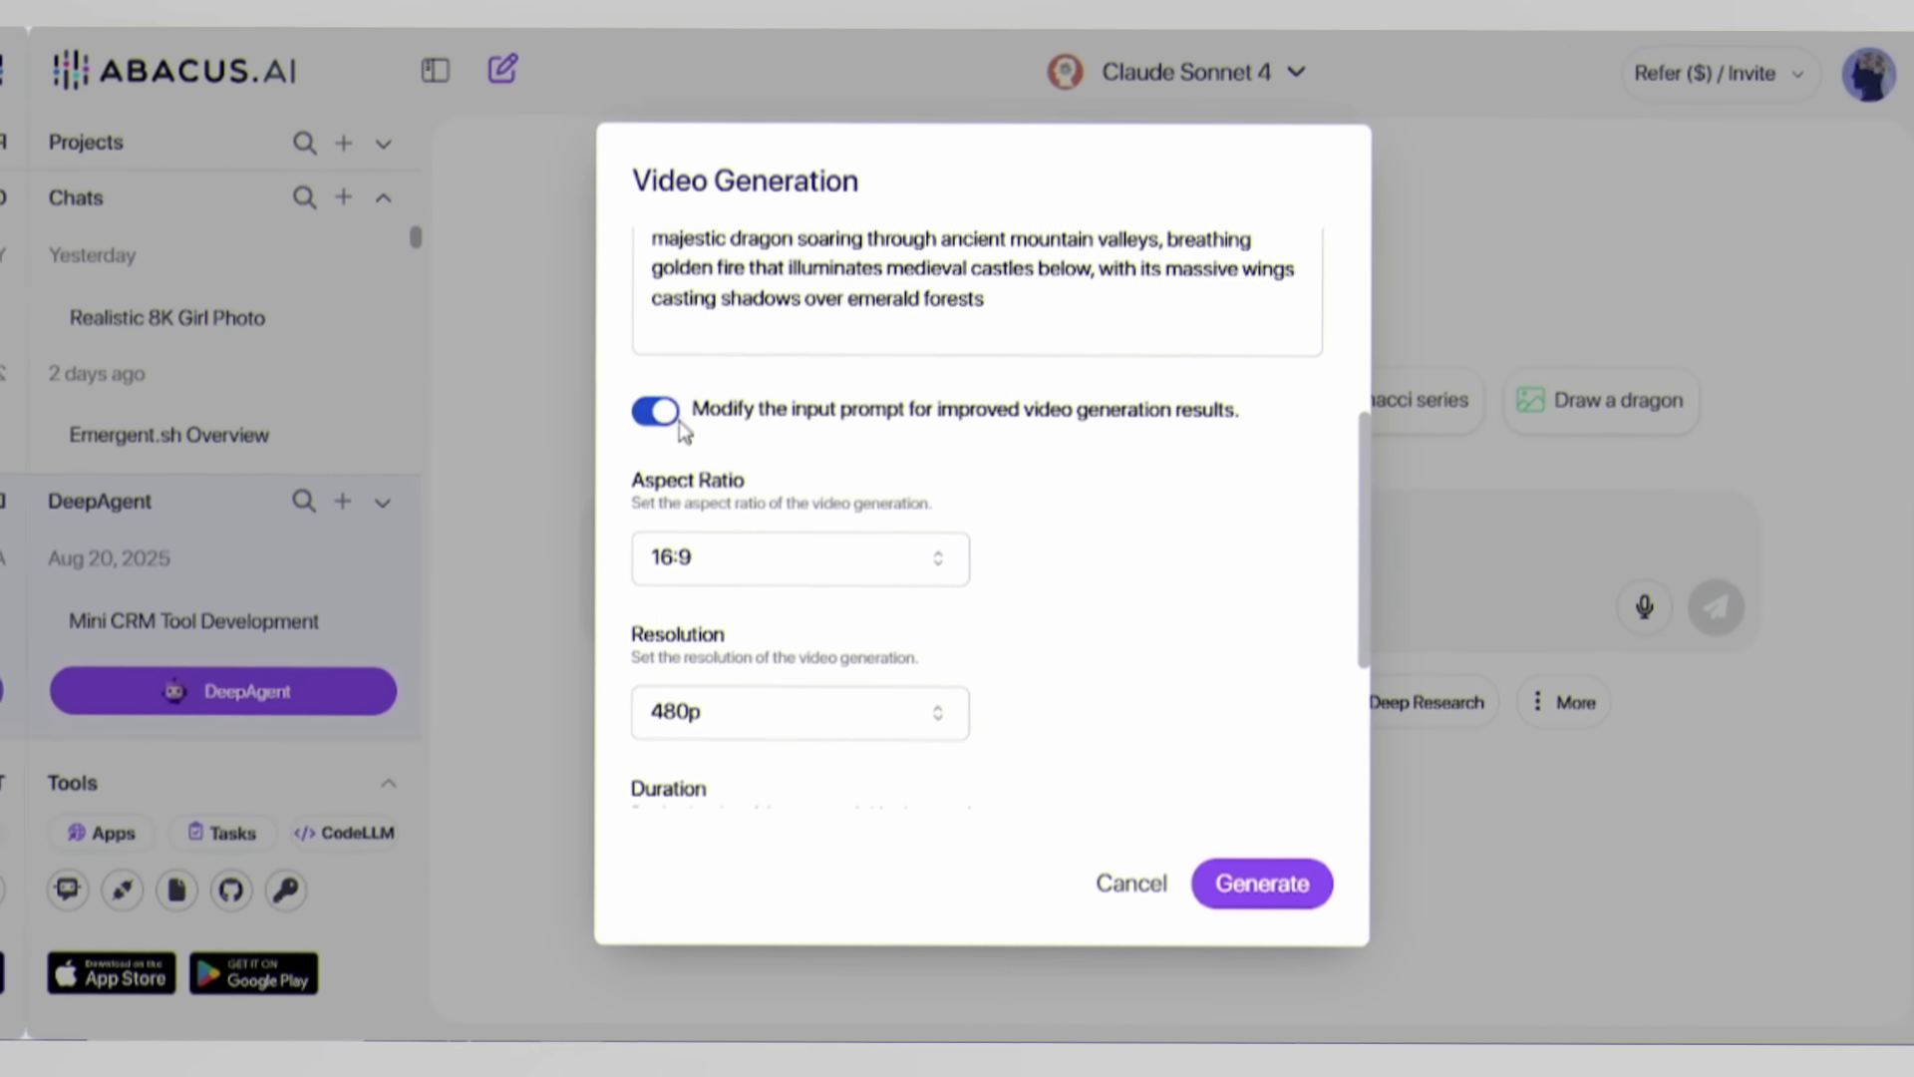
scroll(1341, 528, "down", 2)
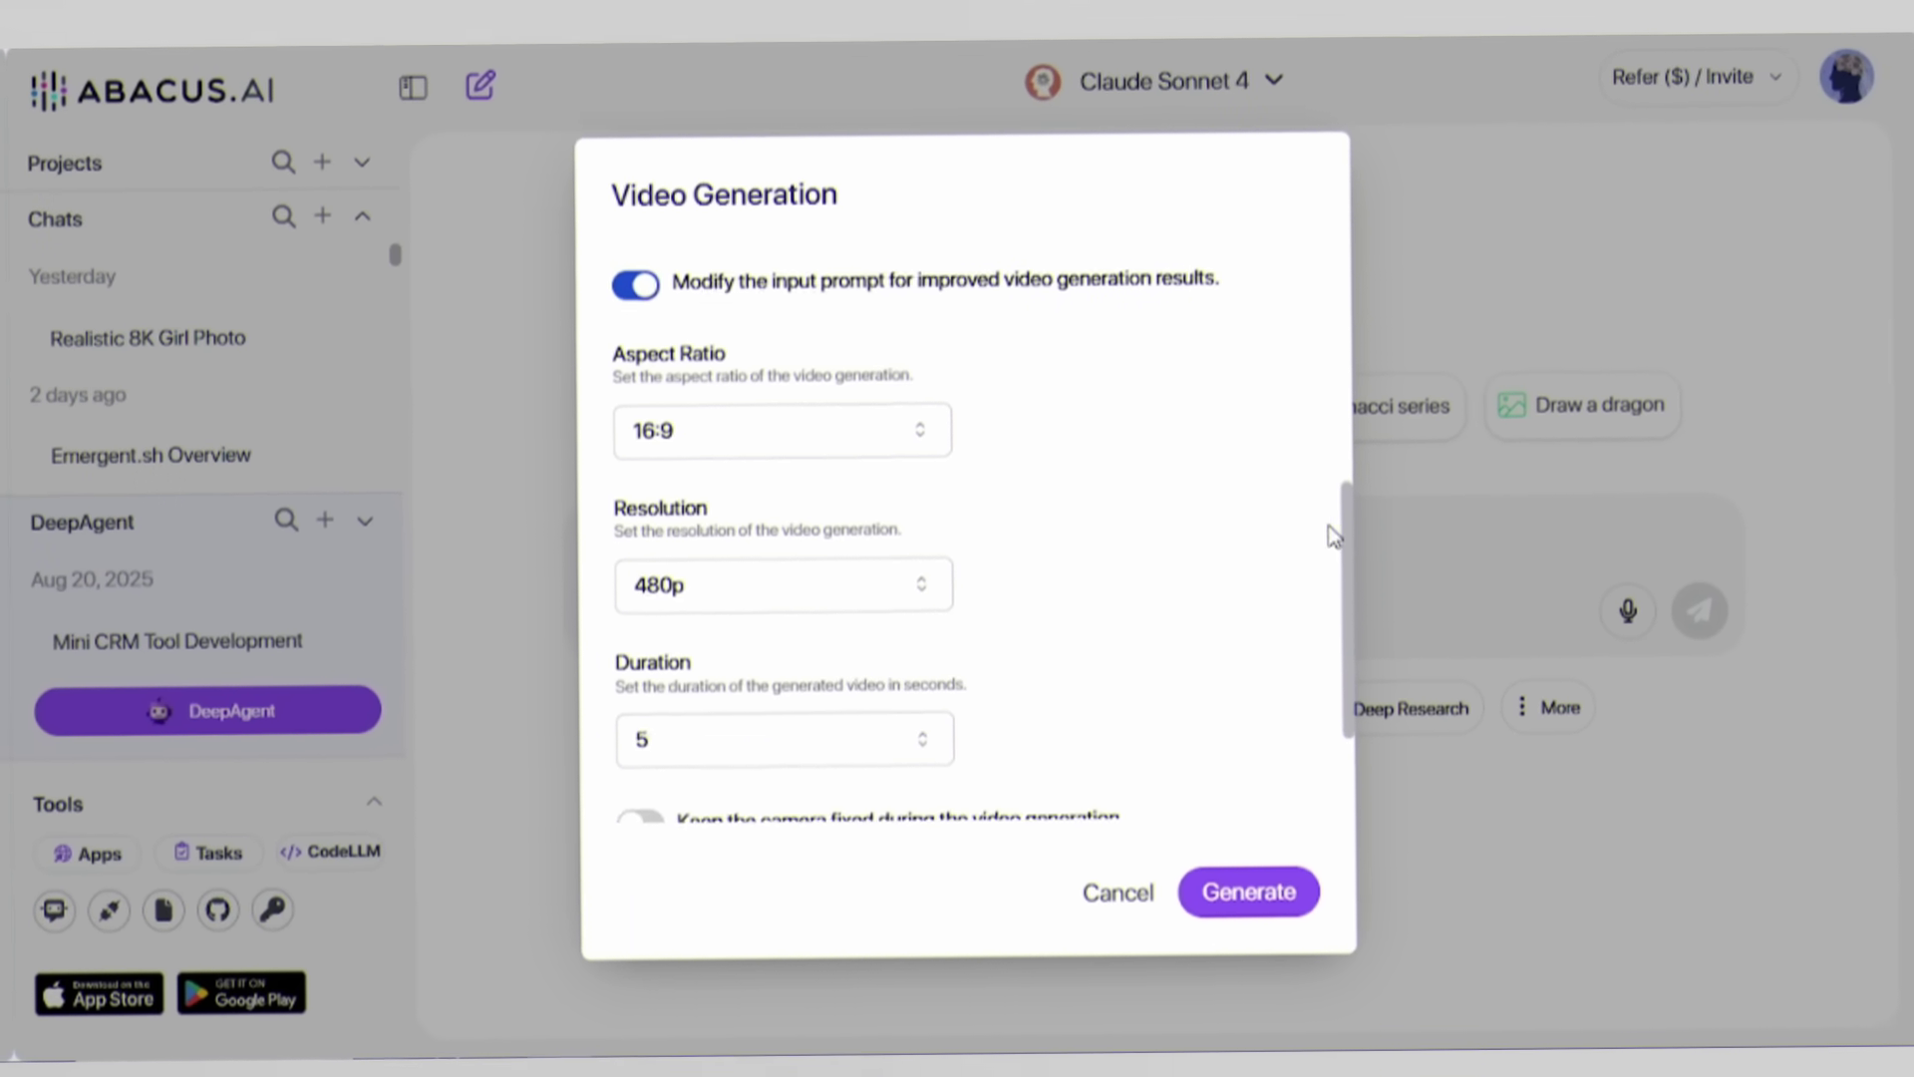
left_click(708, 434)
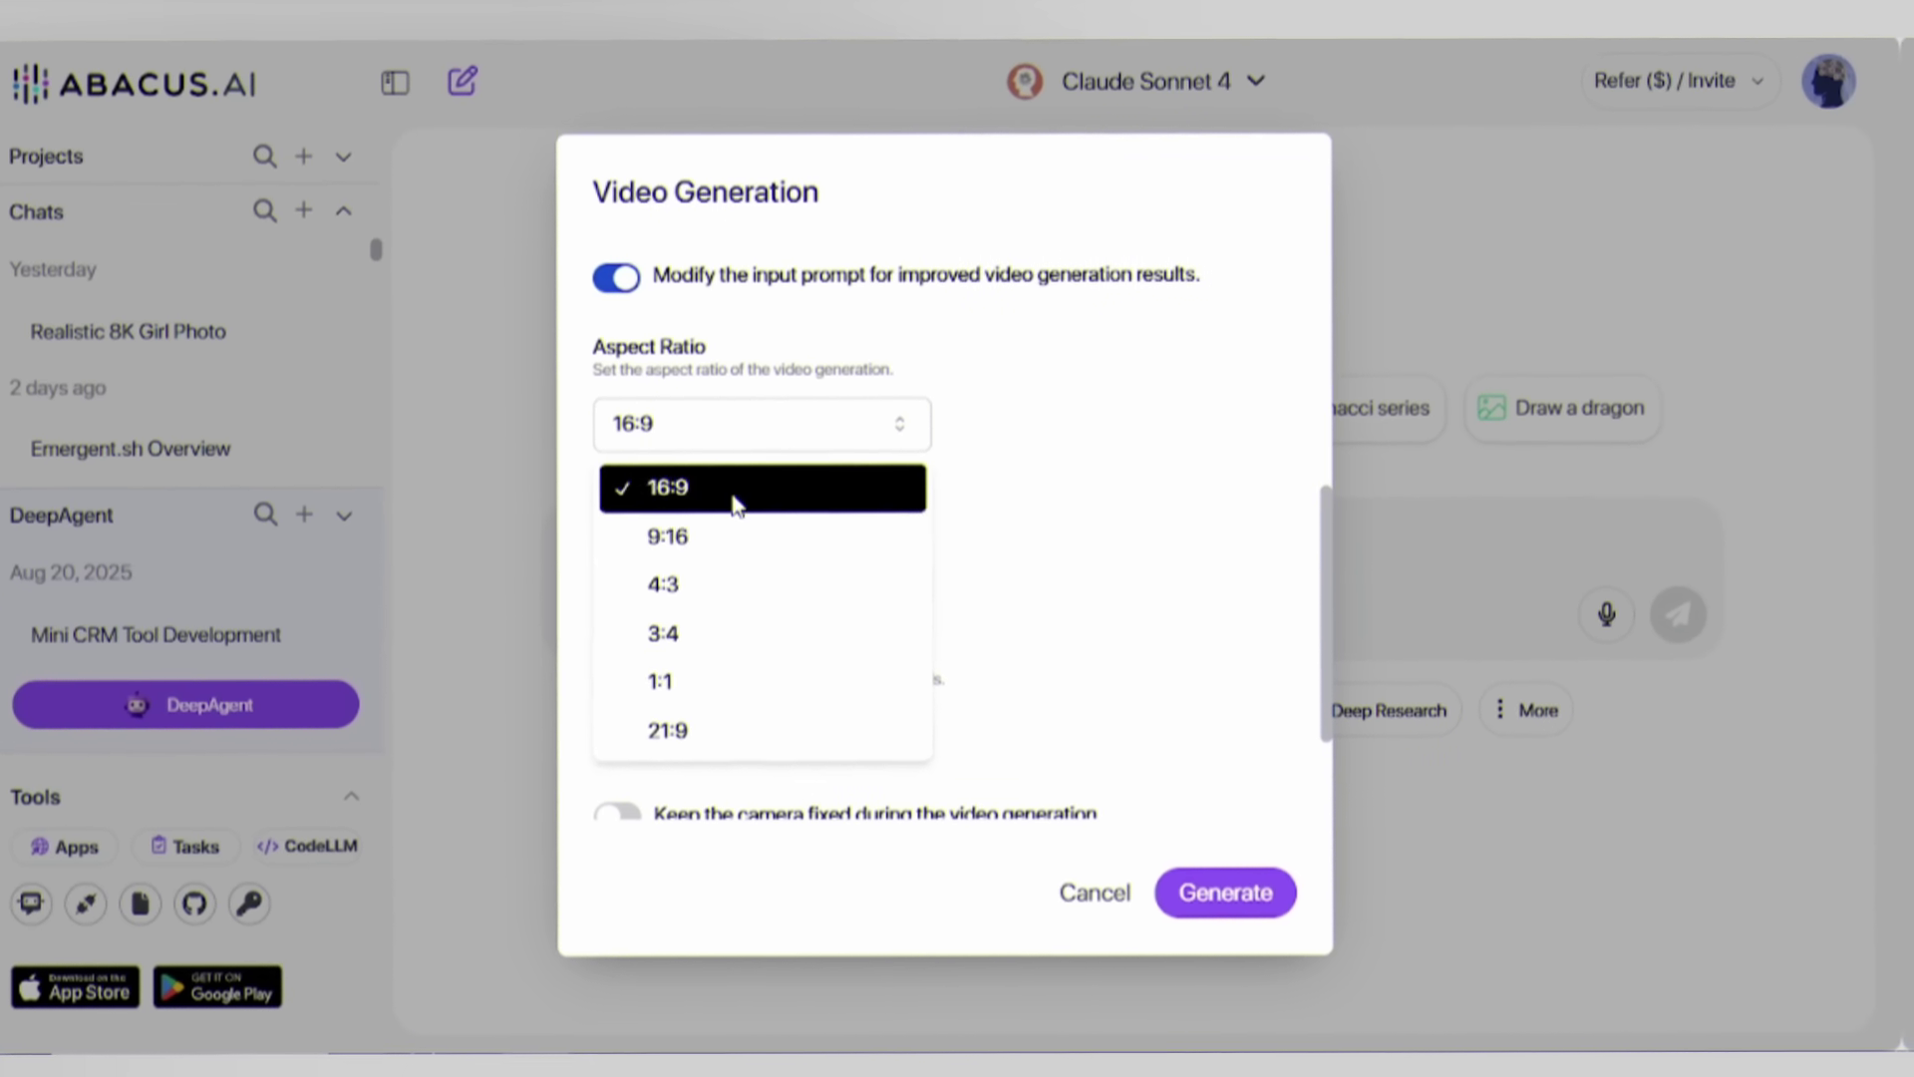
left_click(736, 503)
- Set resolution to 1080p, keep 5-second duration, and submit the video for generation
scroll(731, 500, "down", 3)
left_click(714, 392)
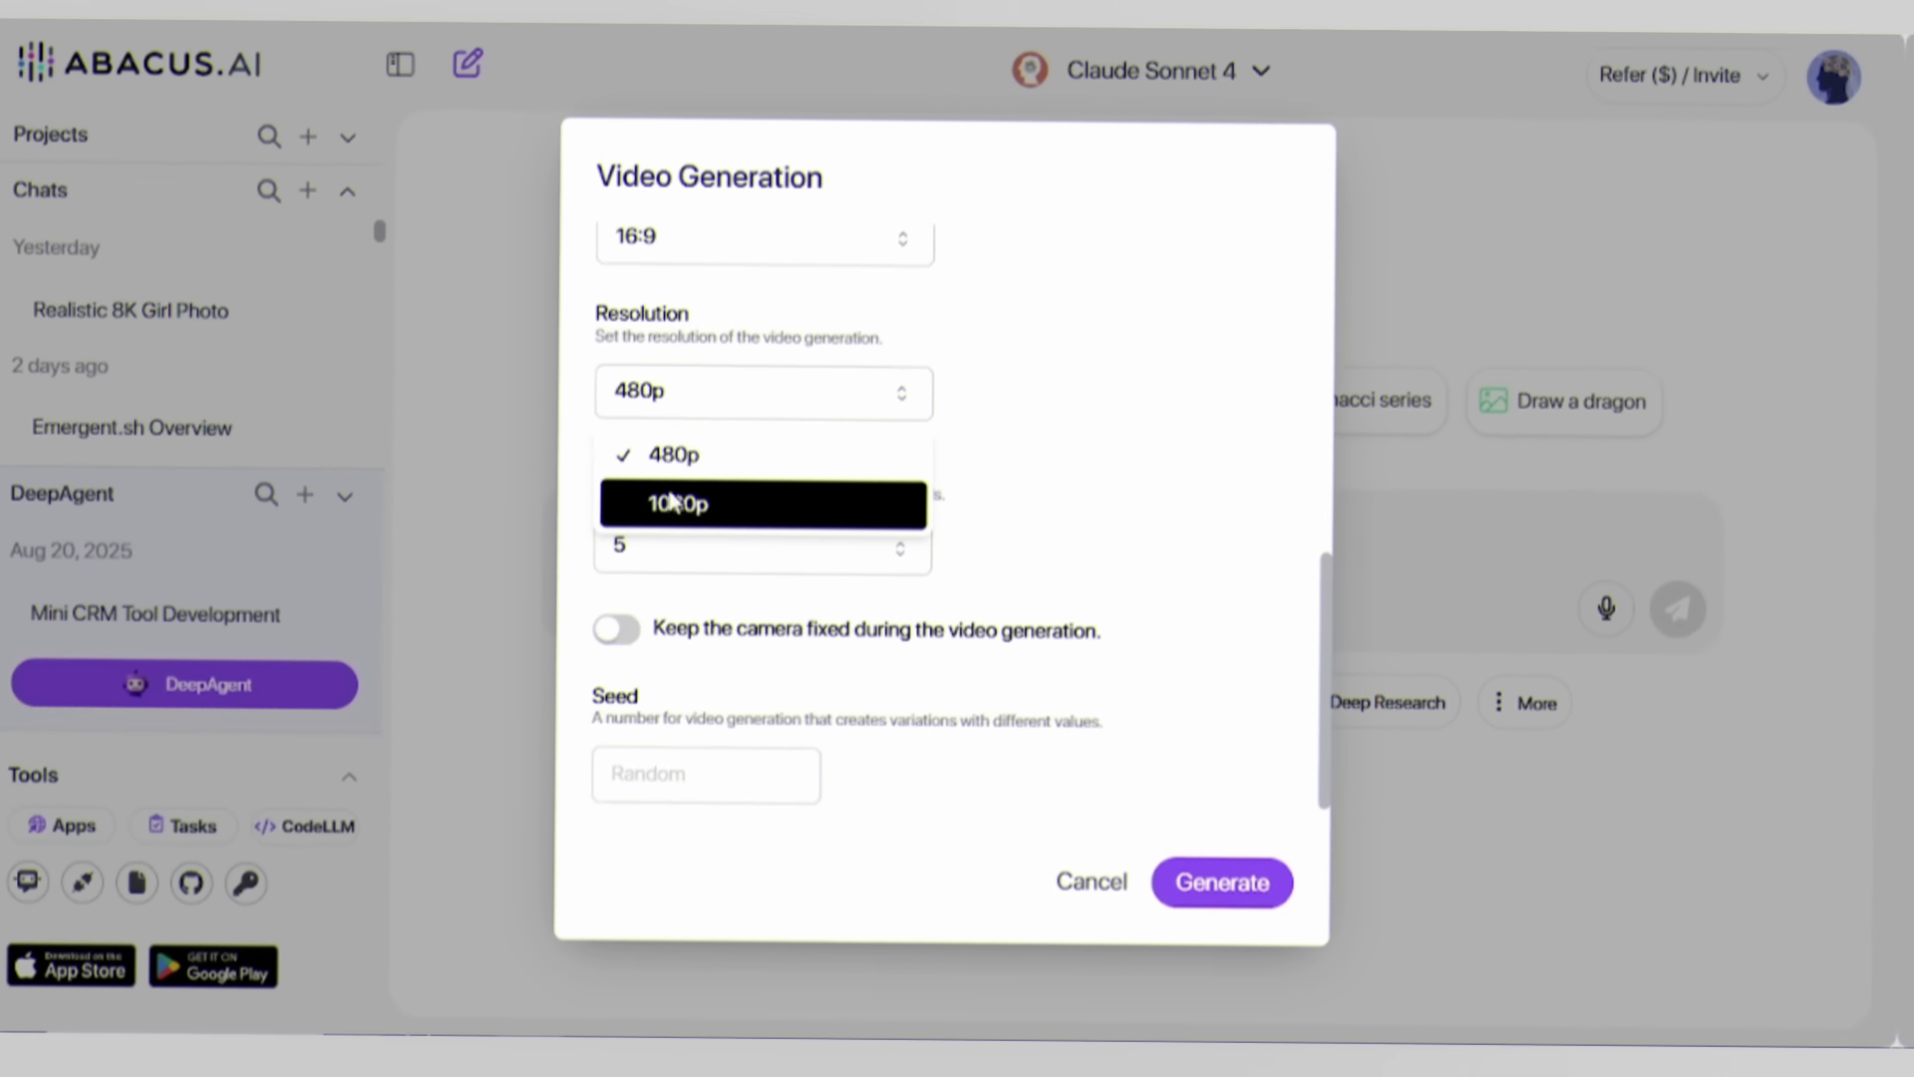
left_click(742, 498)
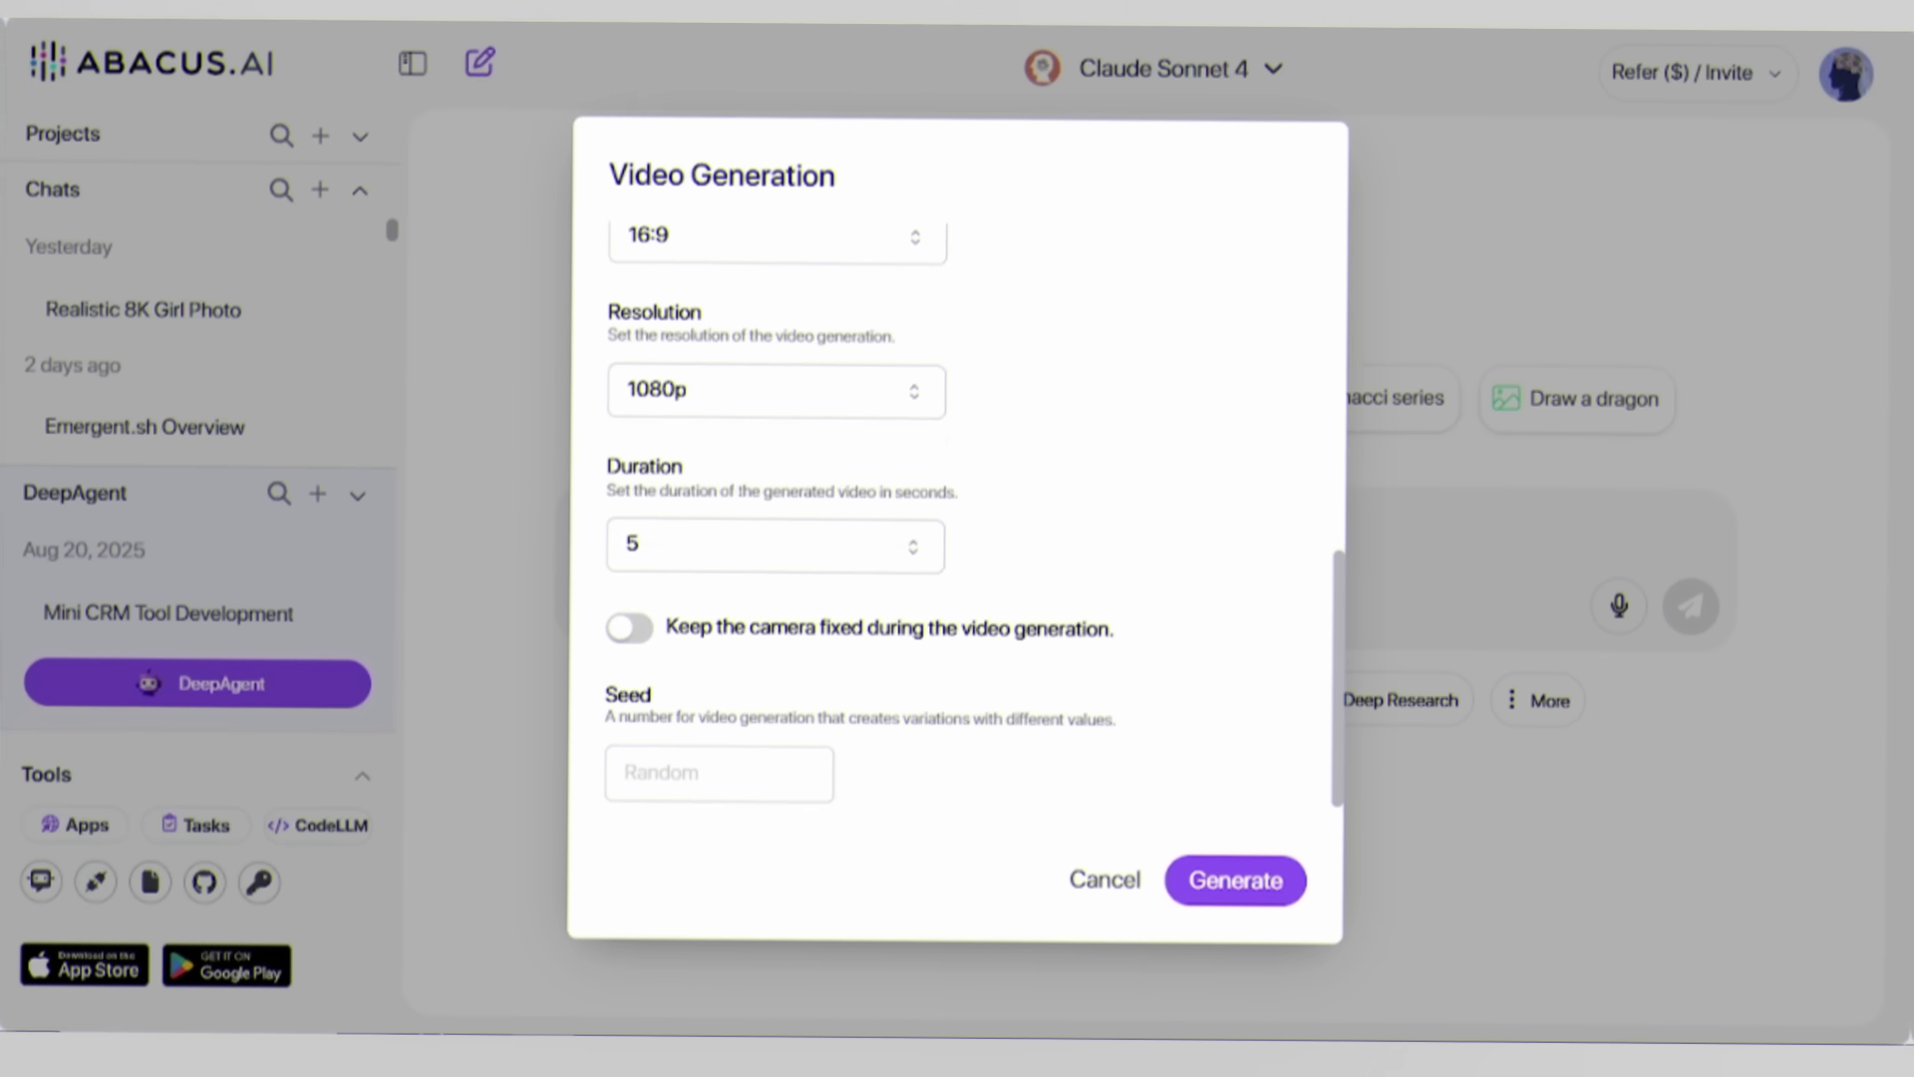
left_click(774, 552)
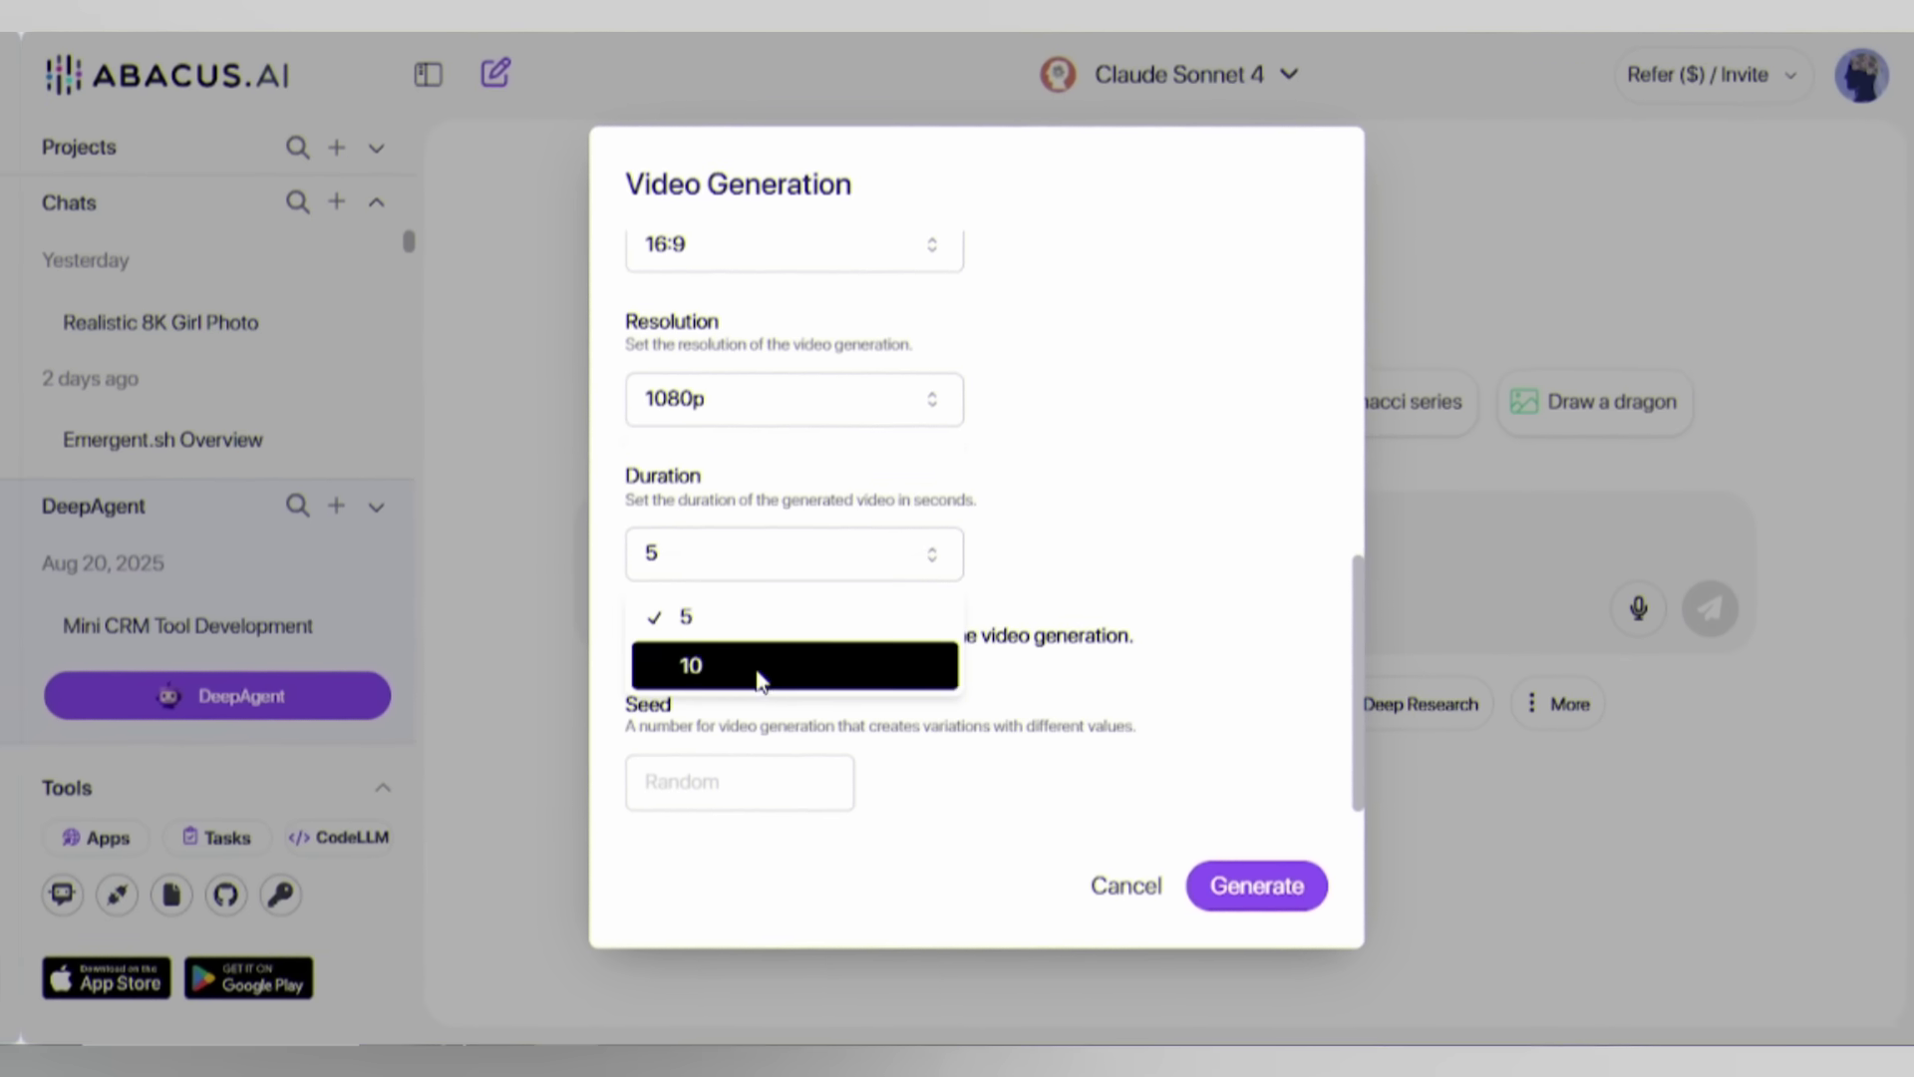
left_click(763, 636)
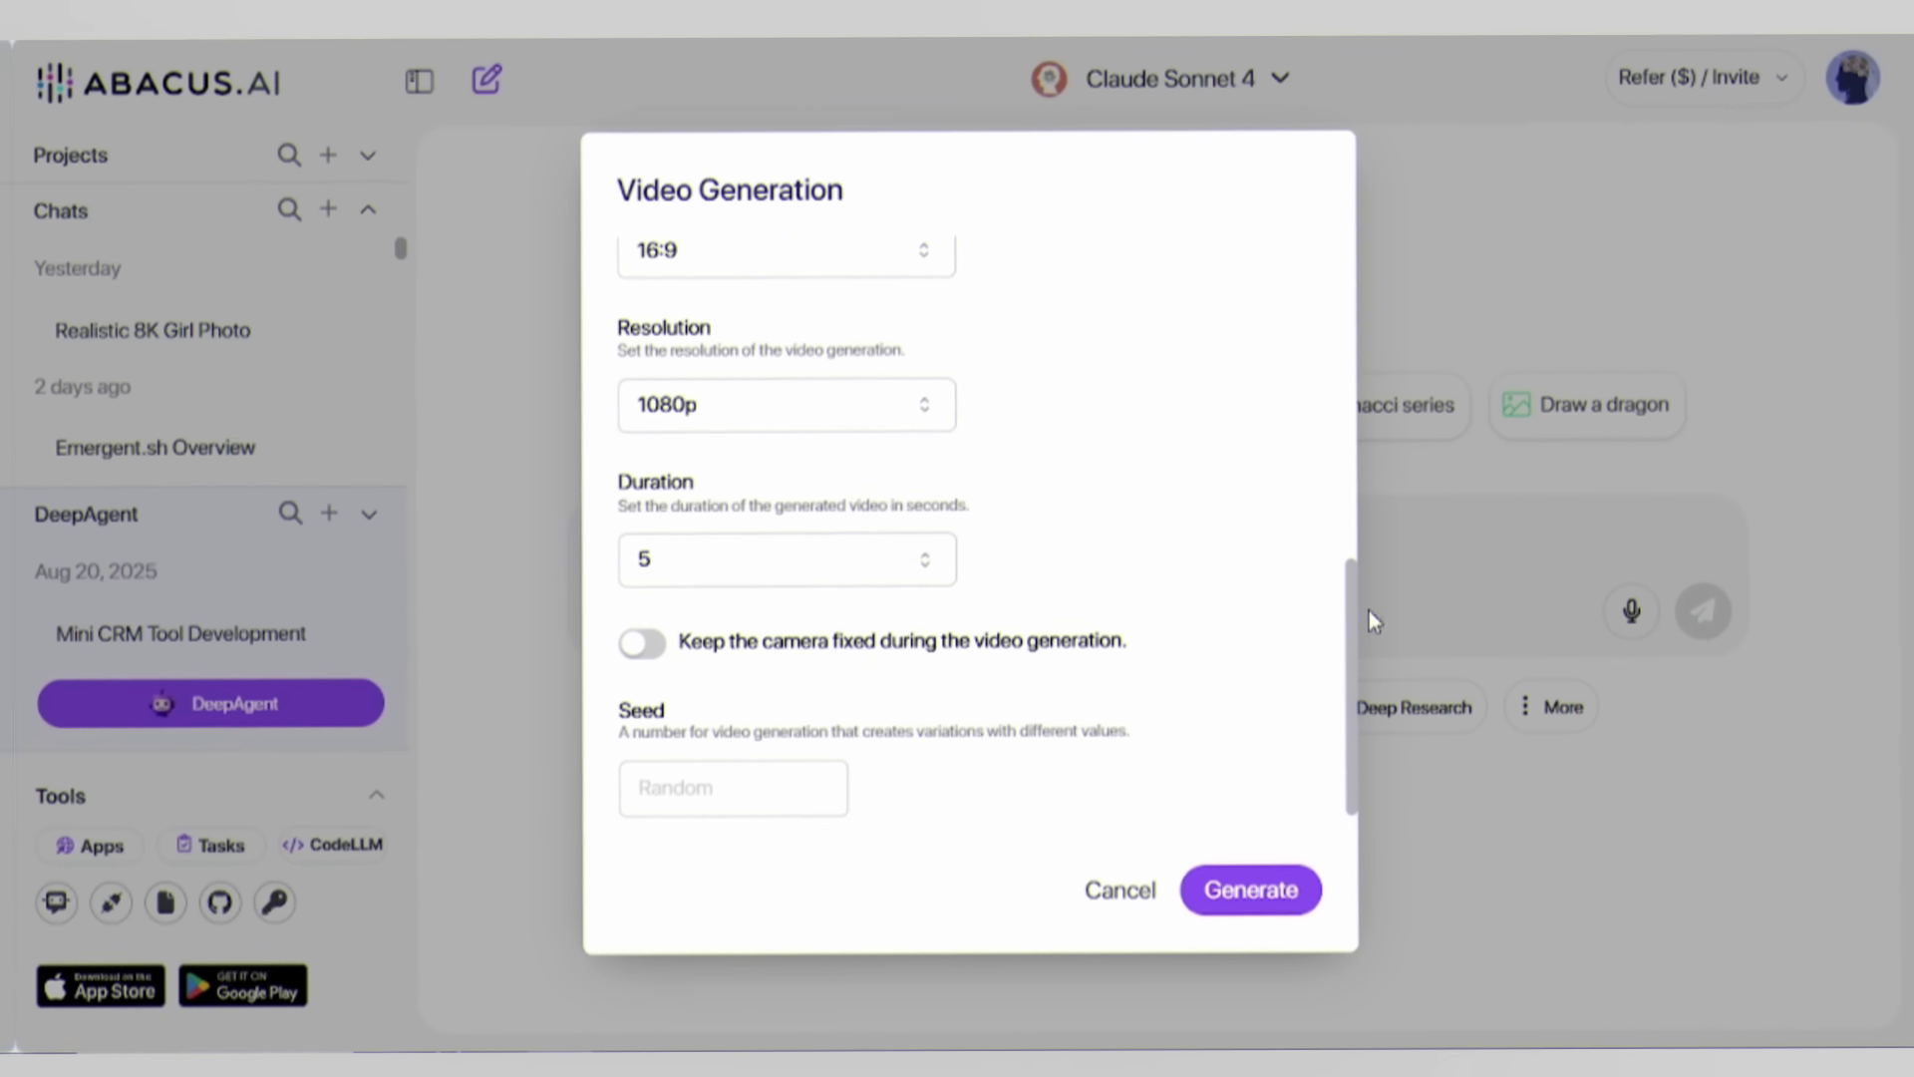
left_click(1247, 903)
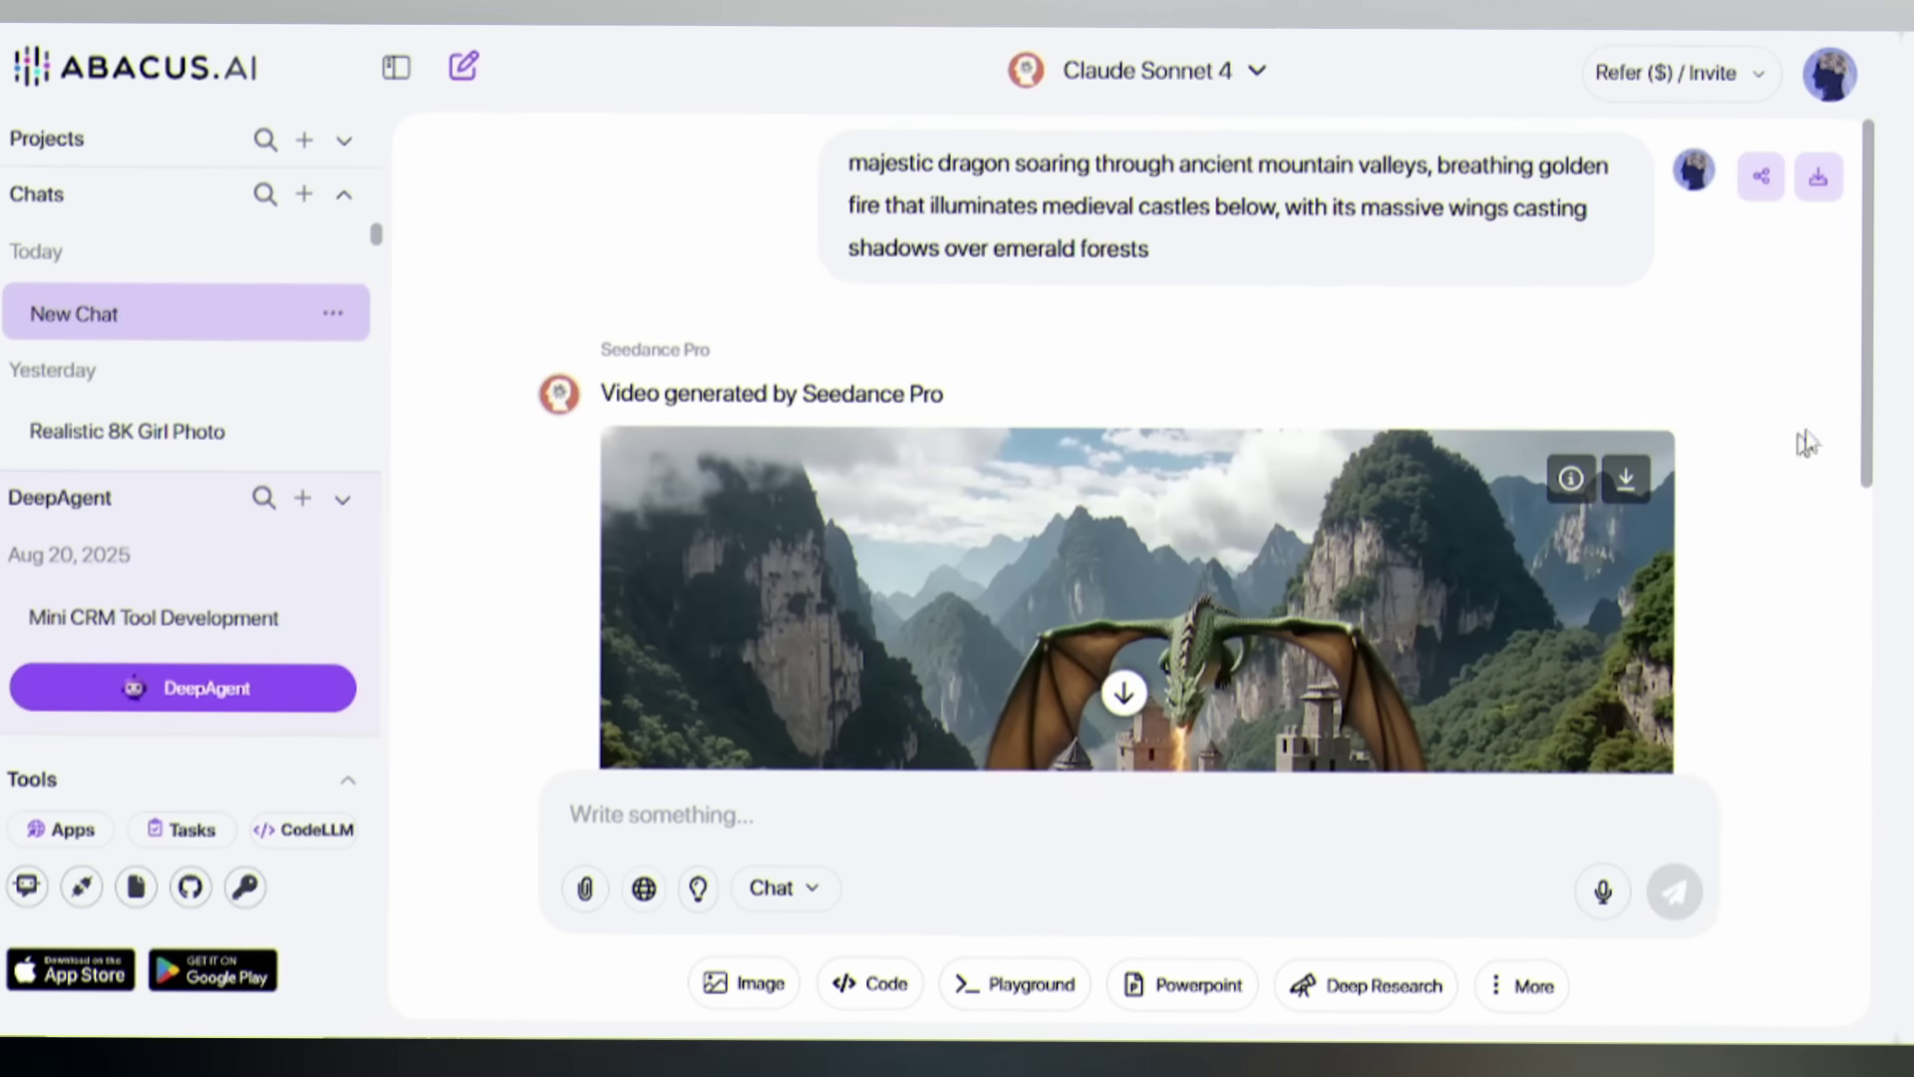
- Play the generated dragon video full screen, then exit full-screen playback
left_click_drag(1870, 363, 1870, 528)
left_click(641, 666)
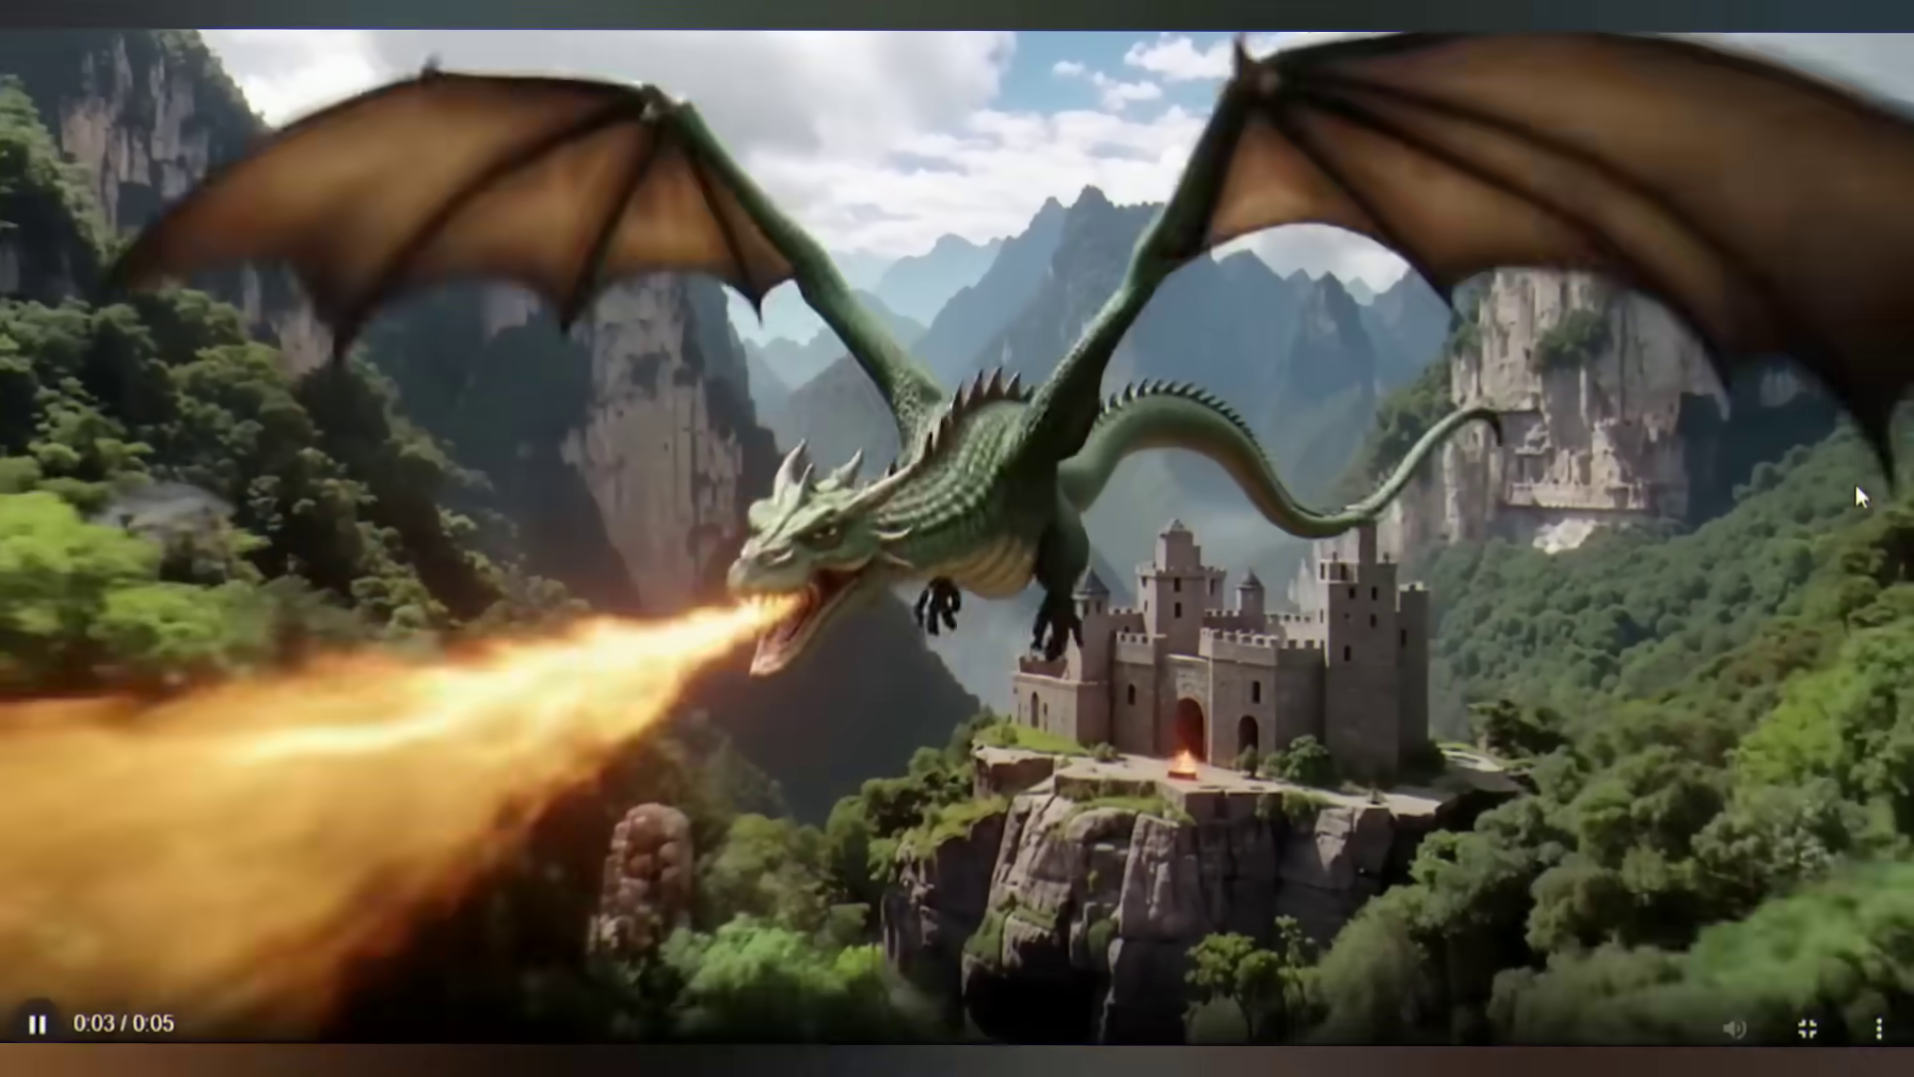
key("Escape")
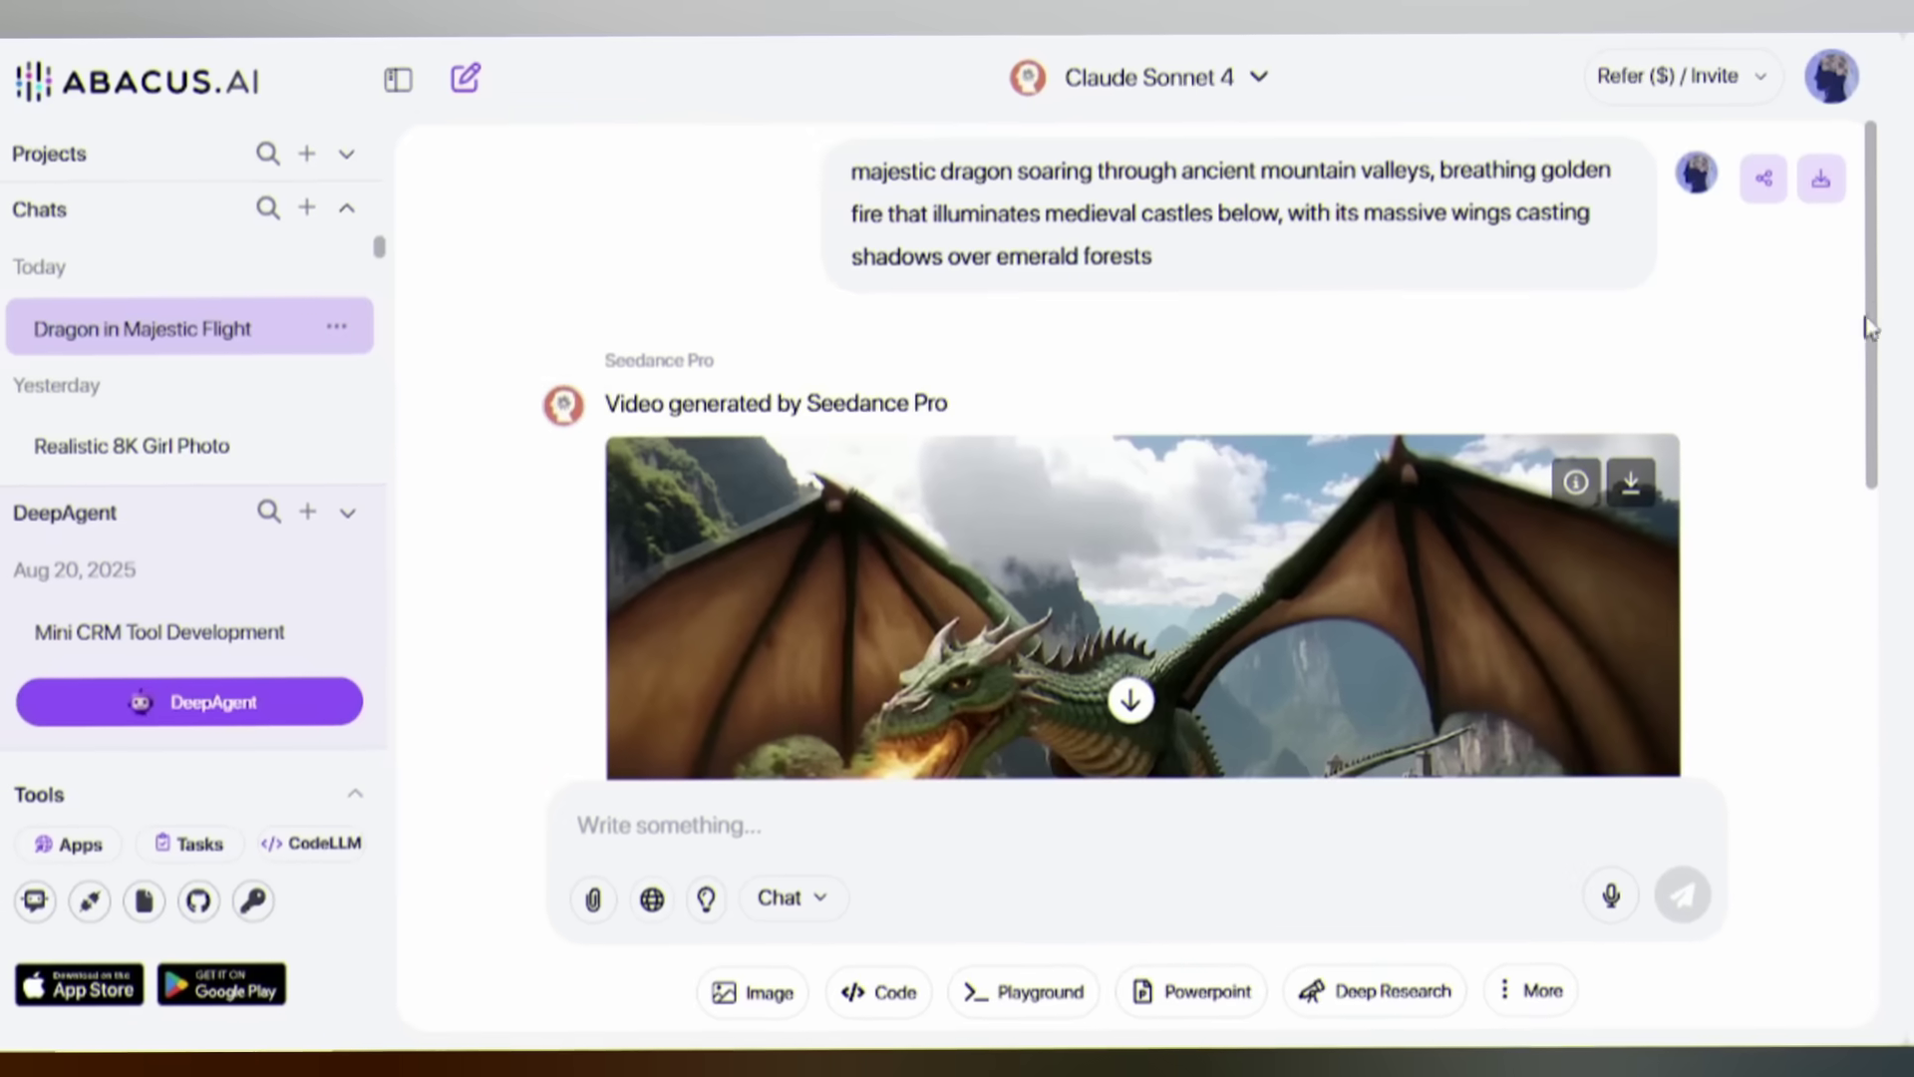
- Choose 'Add music to this video' from the DeepAgent enhancement links
scroll(1867, 329, "down", 2)
scroll(1871, 459, "down", 3)
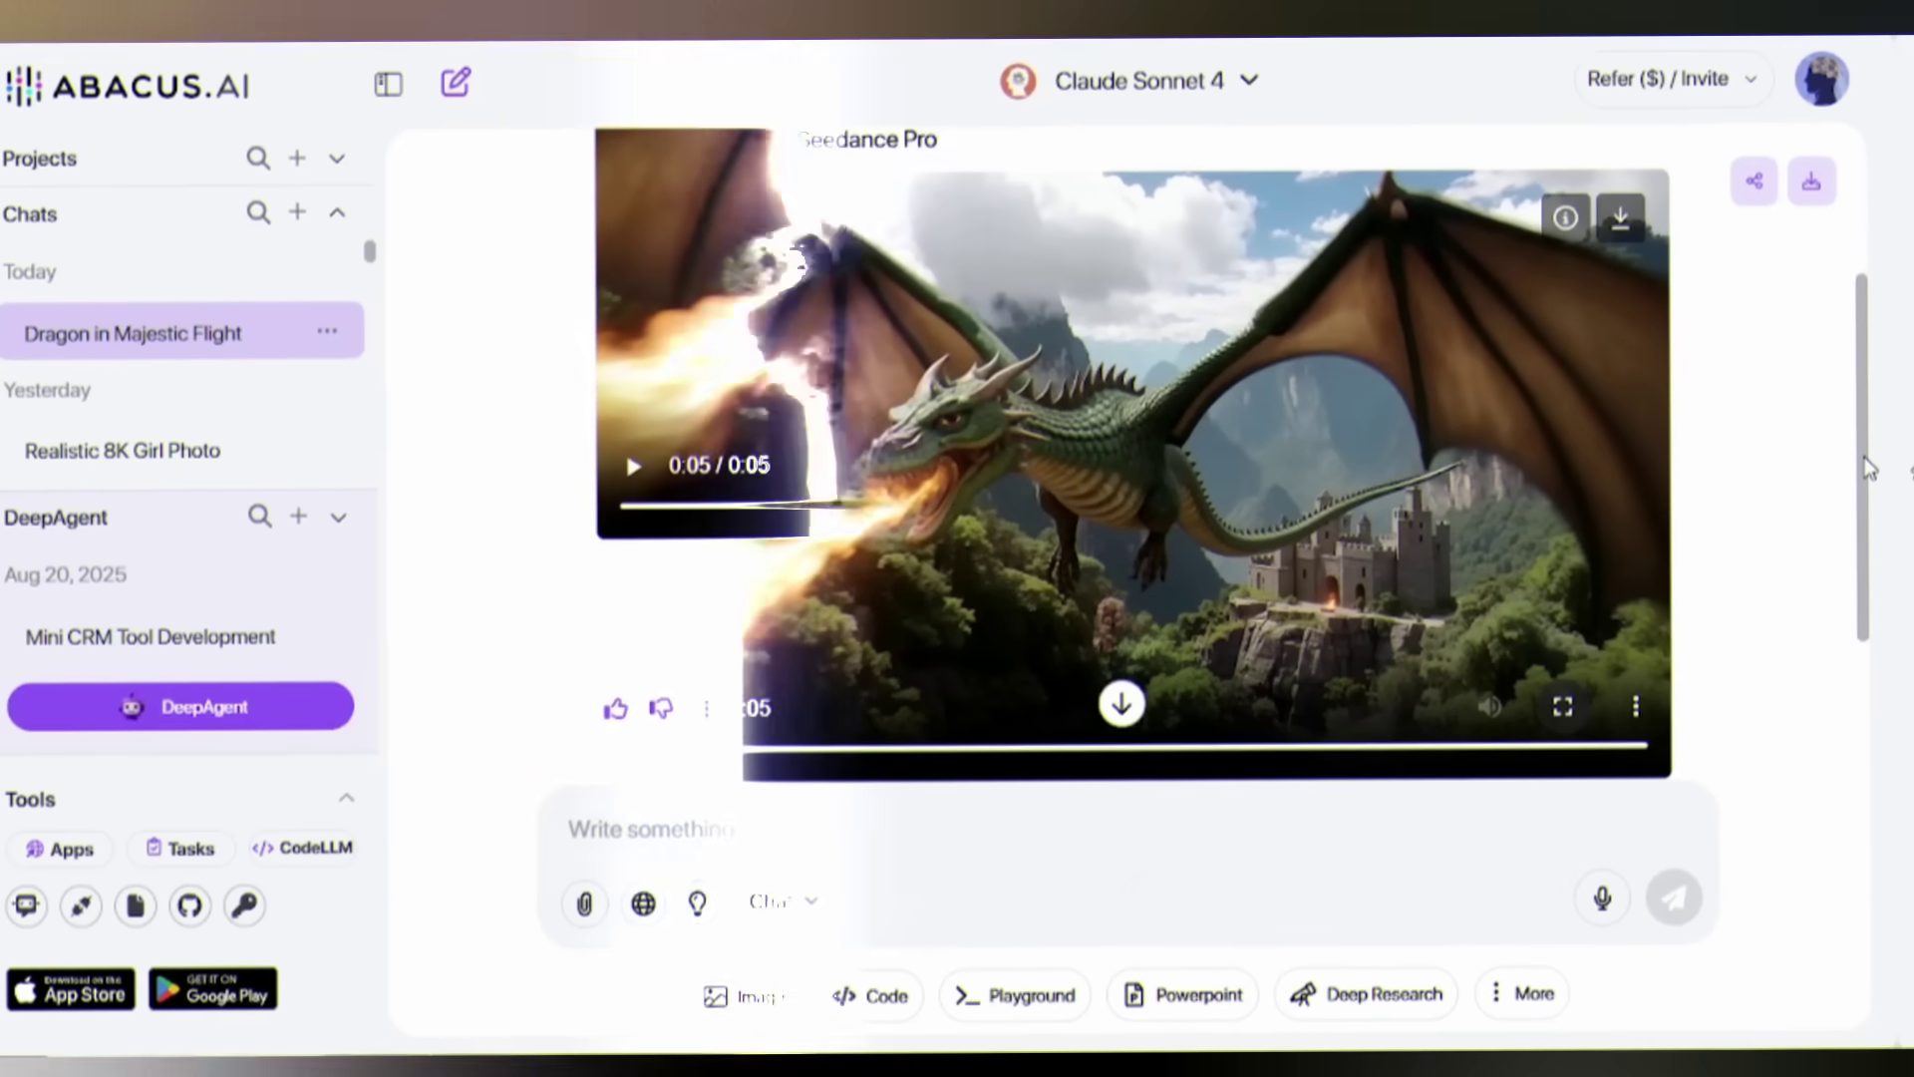
left_click(1013, 648)
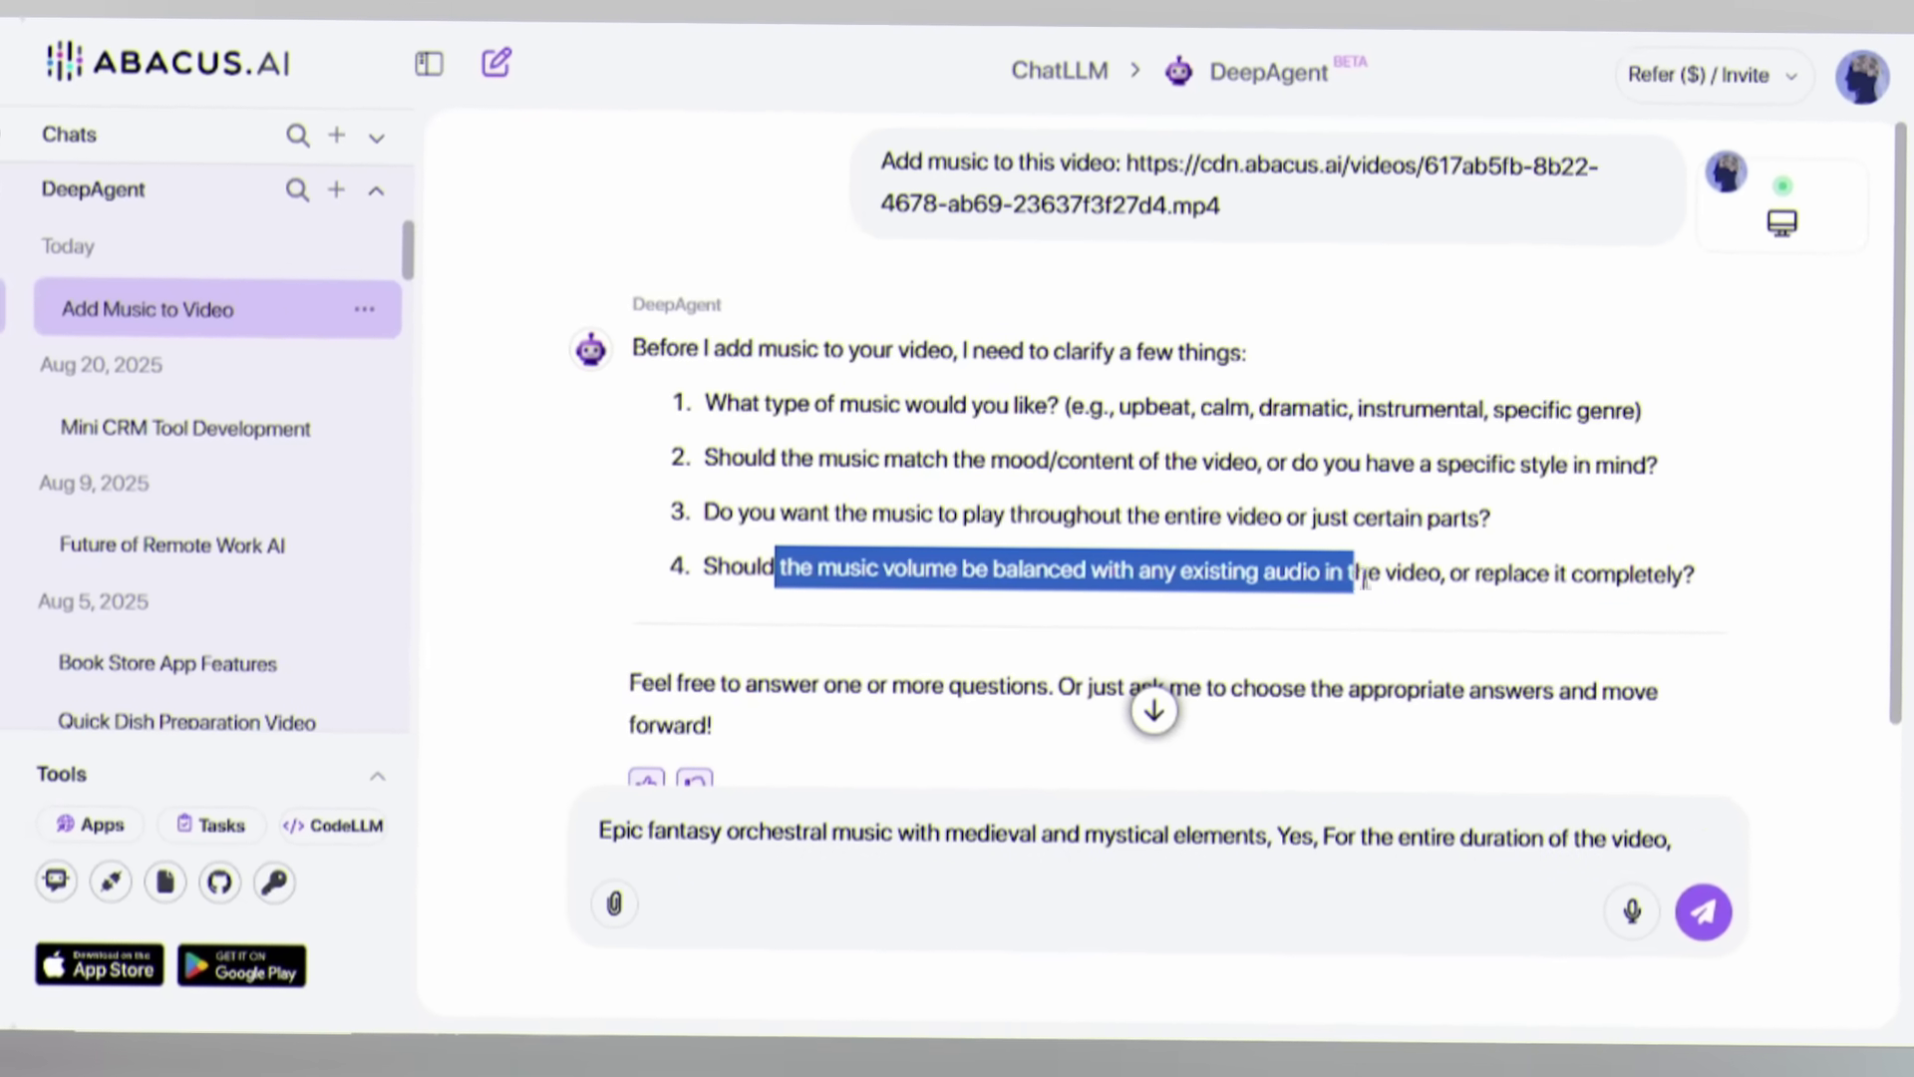
- Paste answers requesting epic fantasy orchestral music for the entire video and send them
type("Balance it so the music enhances the visual drama without overpowering the scene")
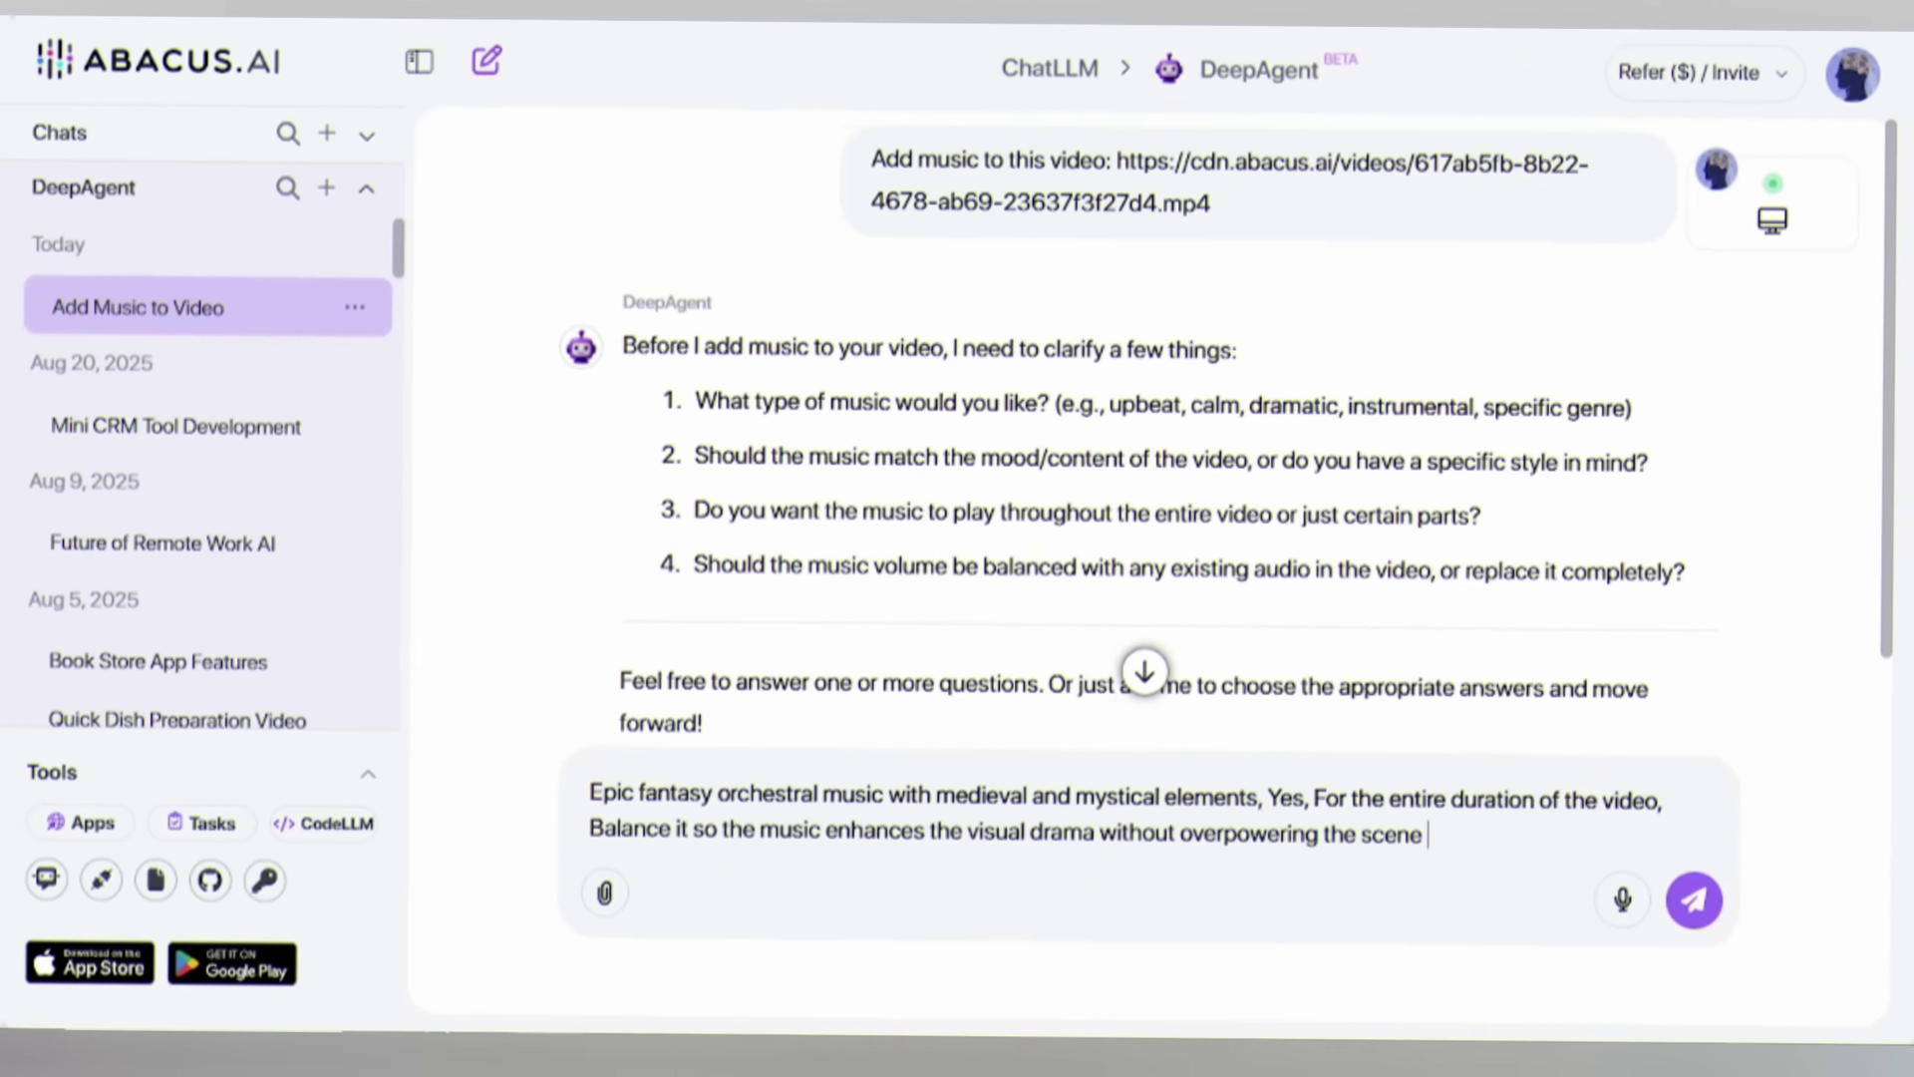
left_click_drag(667, 829, 846, 830)
left_click(948, 836)
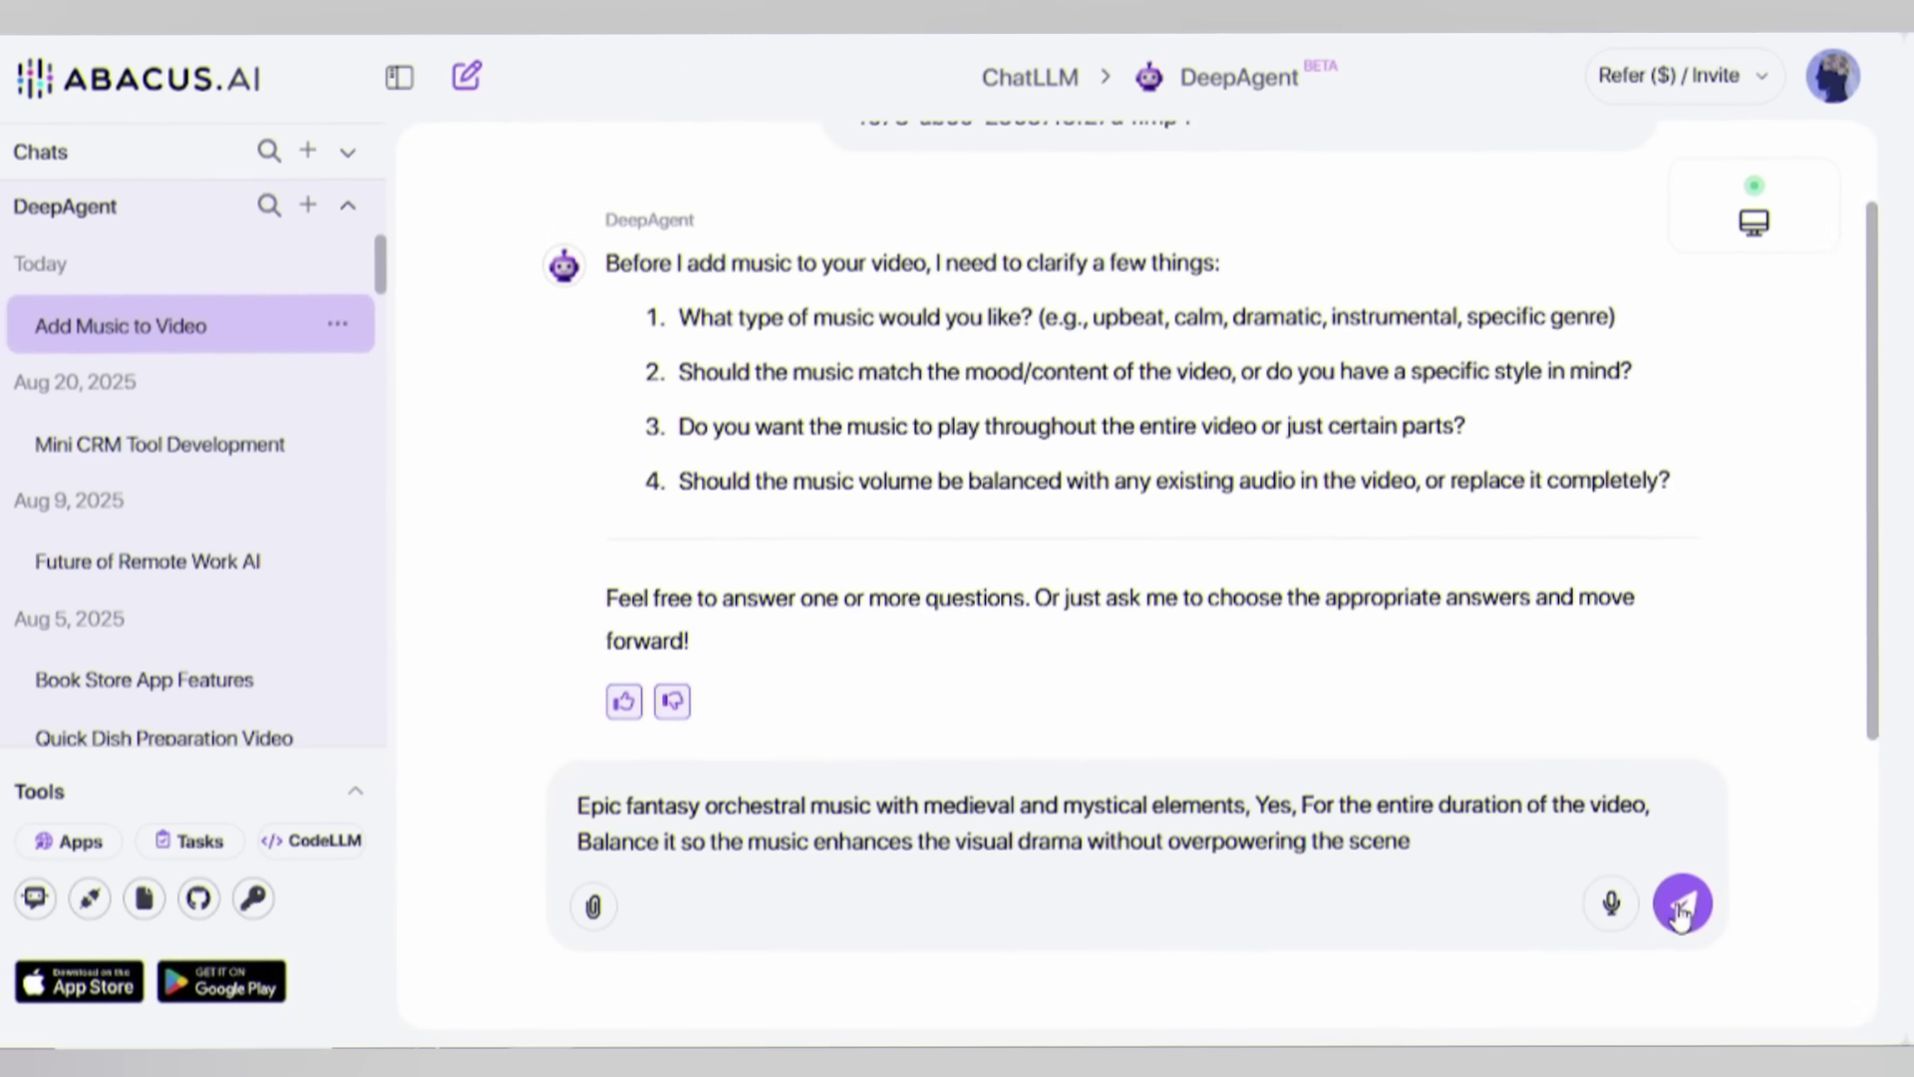
left_click(1687, 905)
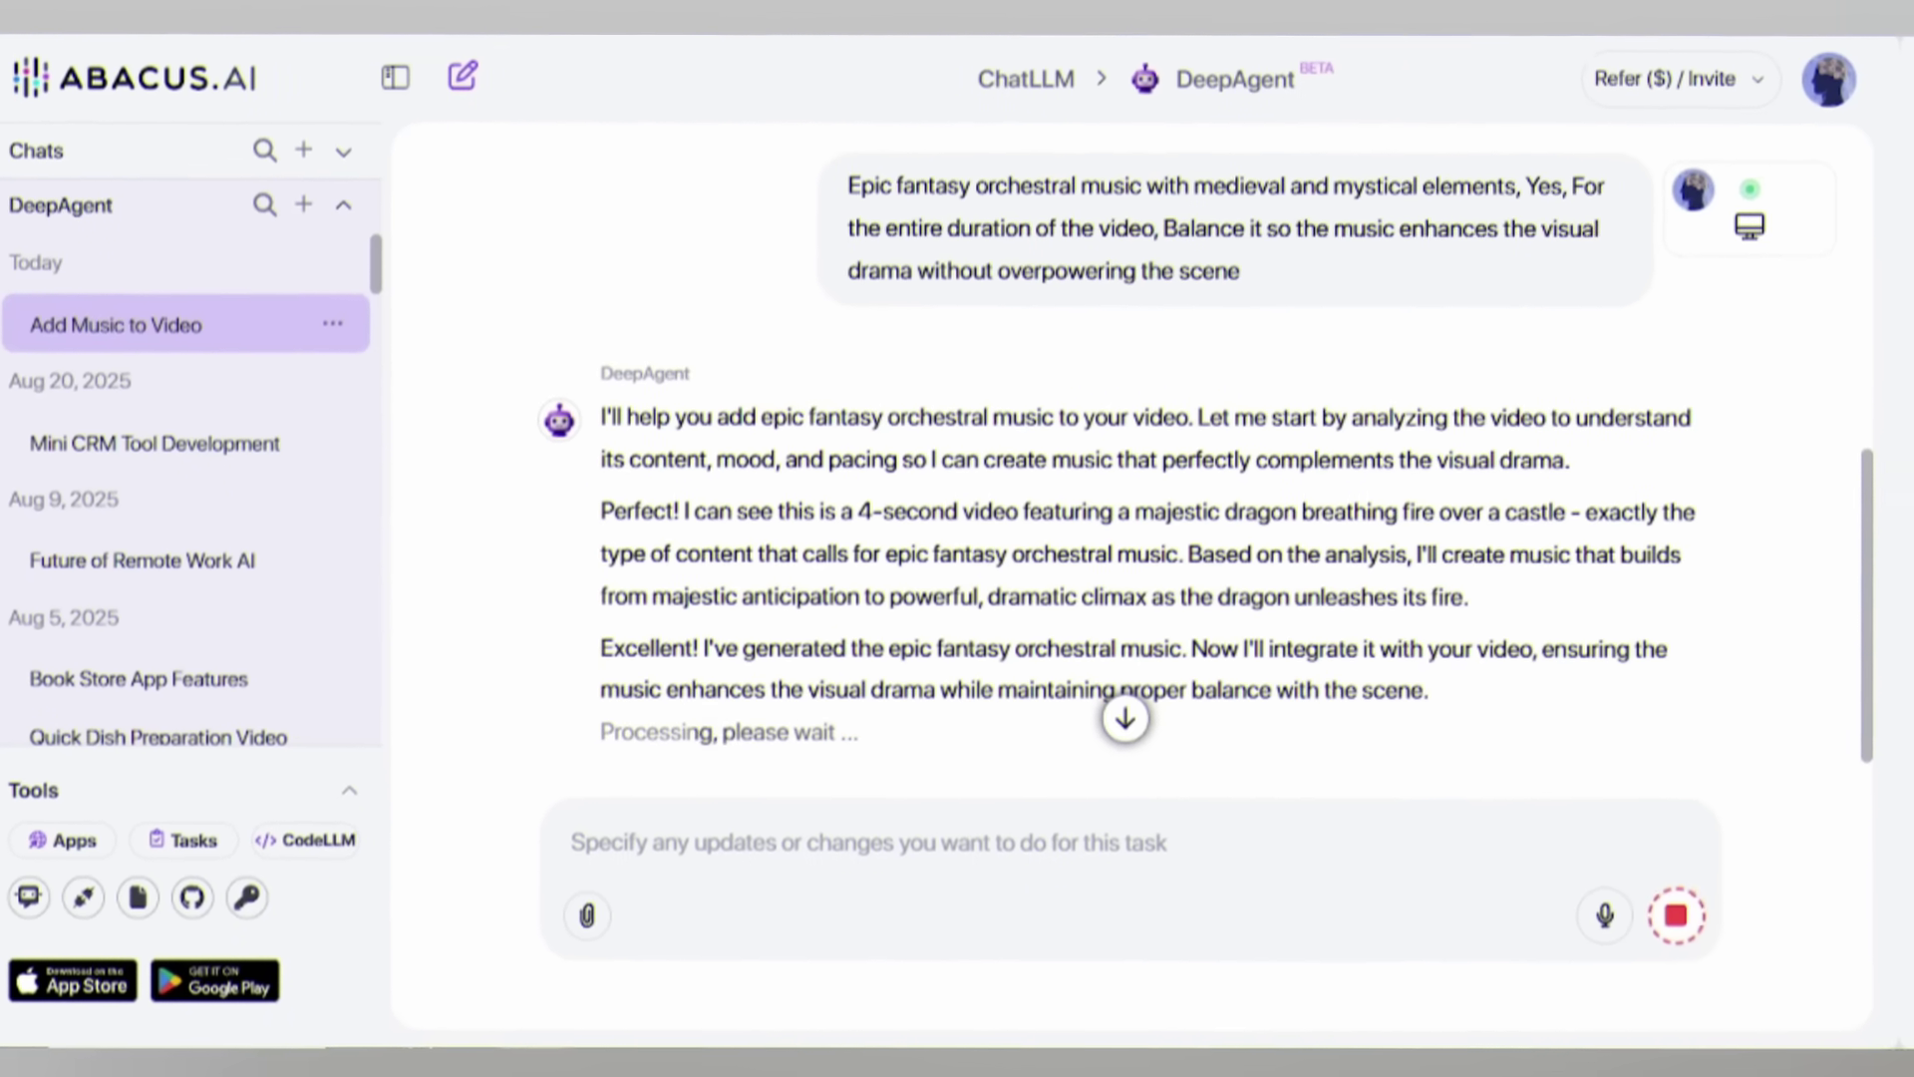
- Open the composed dragon video in the Composed Video preview panel
left_click(687, 757)
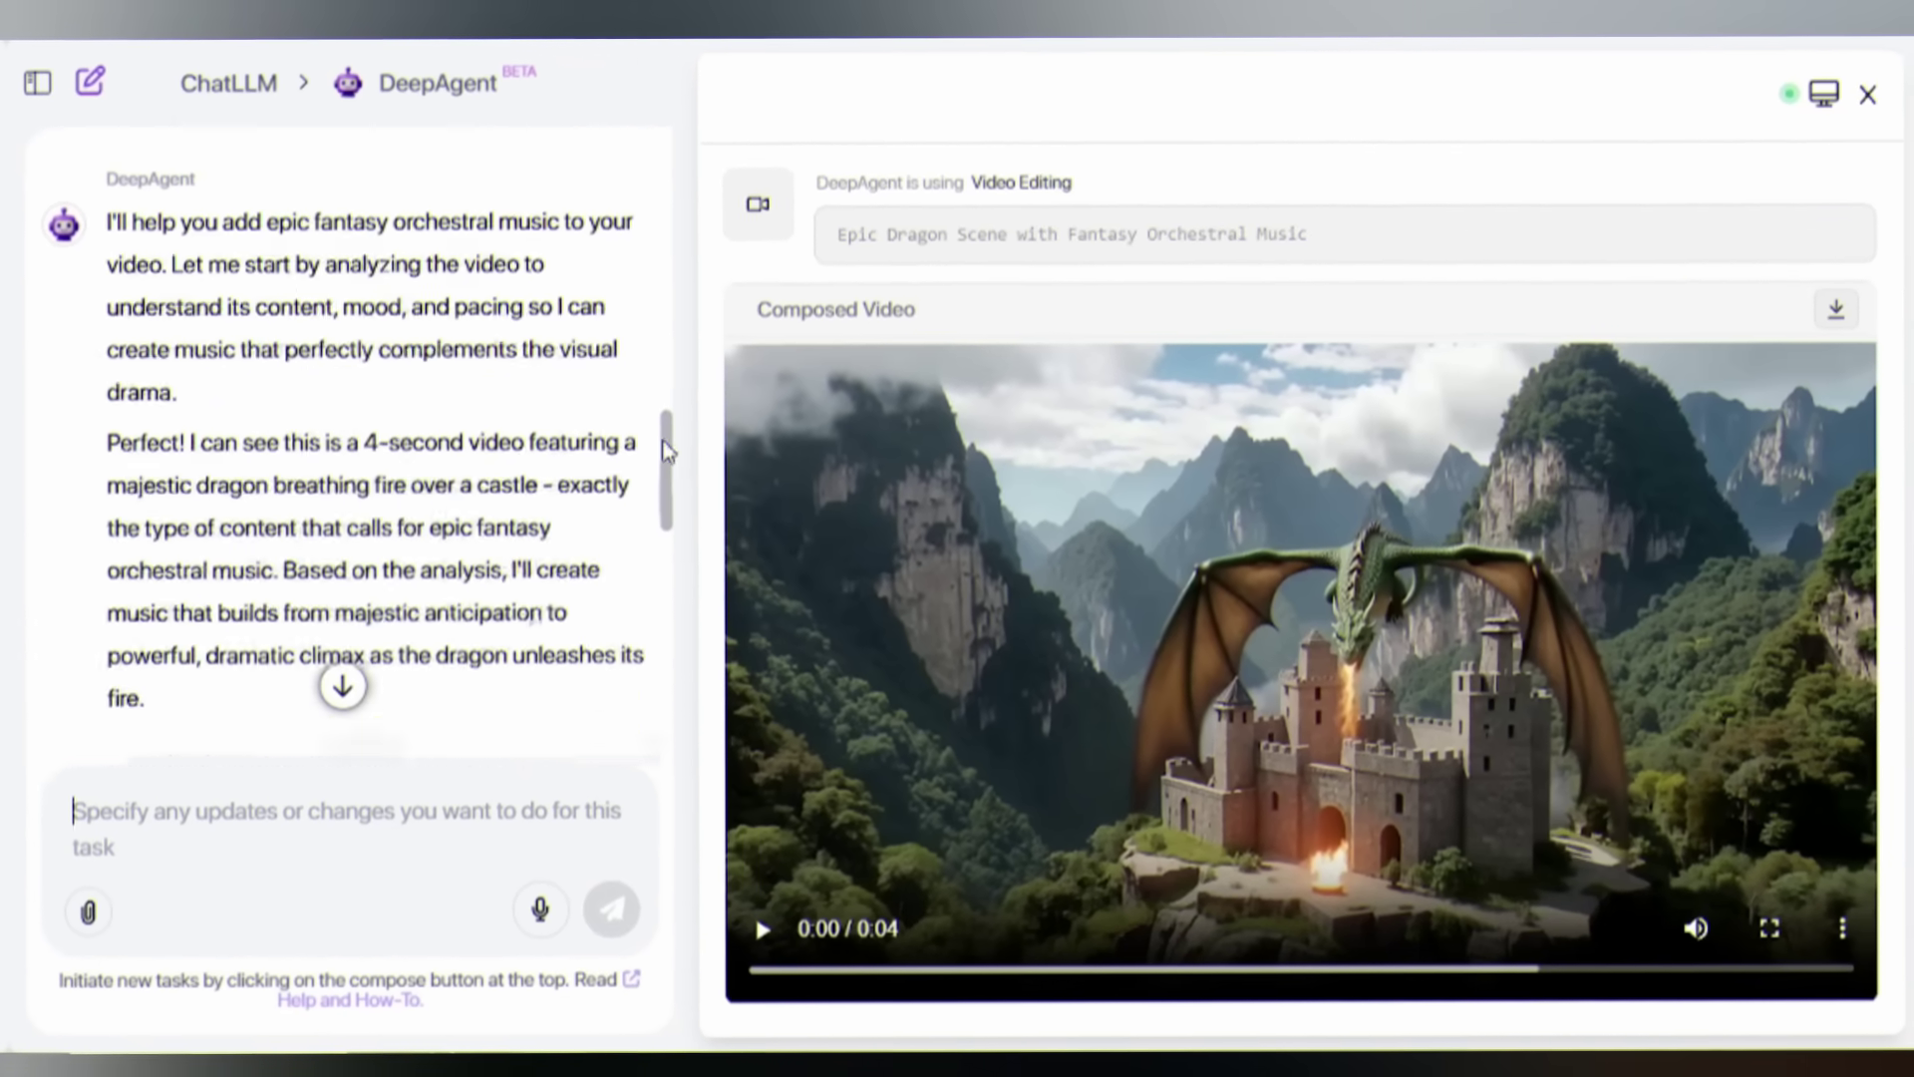
left_click_drag(666, 451, 658, 503)
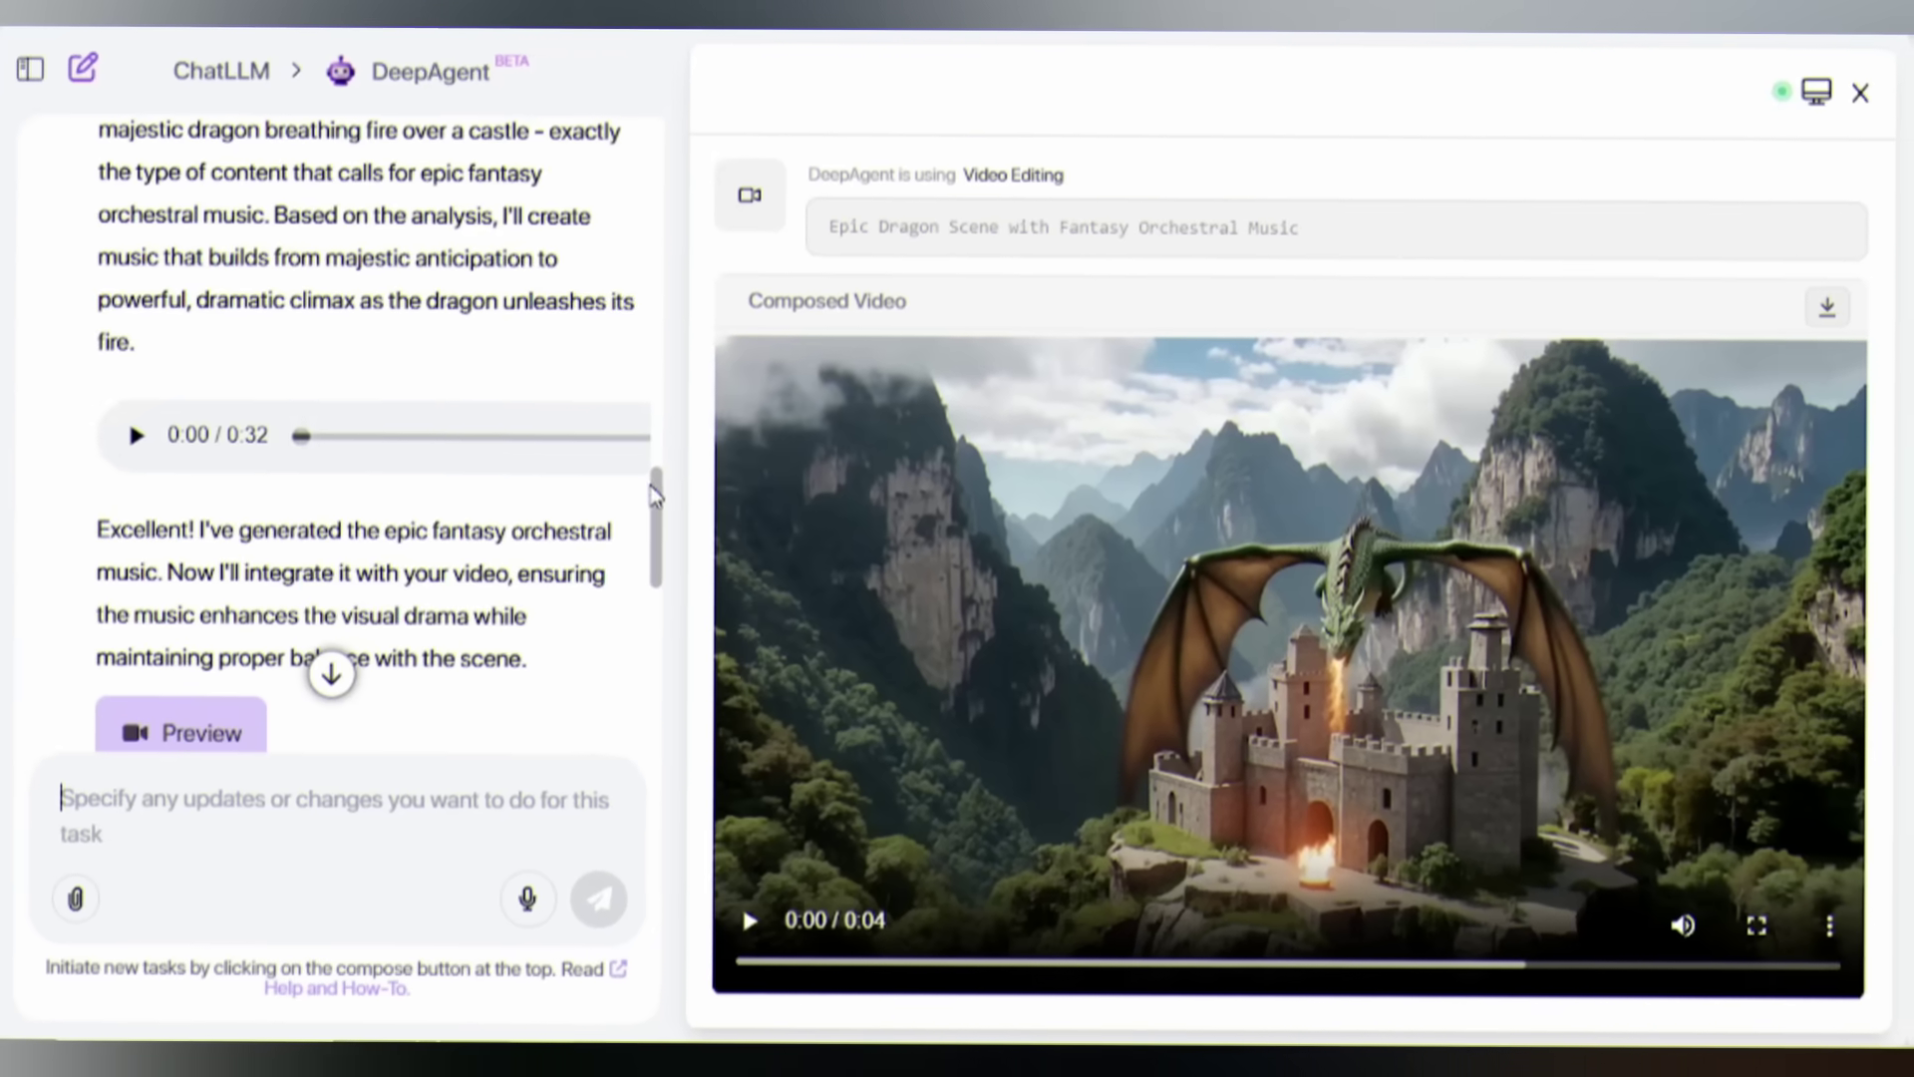
scroll(653, 493, "down", 4)
- Play the composed video with orchestral music, then replay it from the start
left_click(1641, 718)
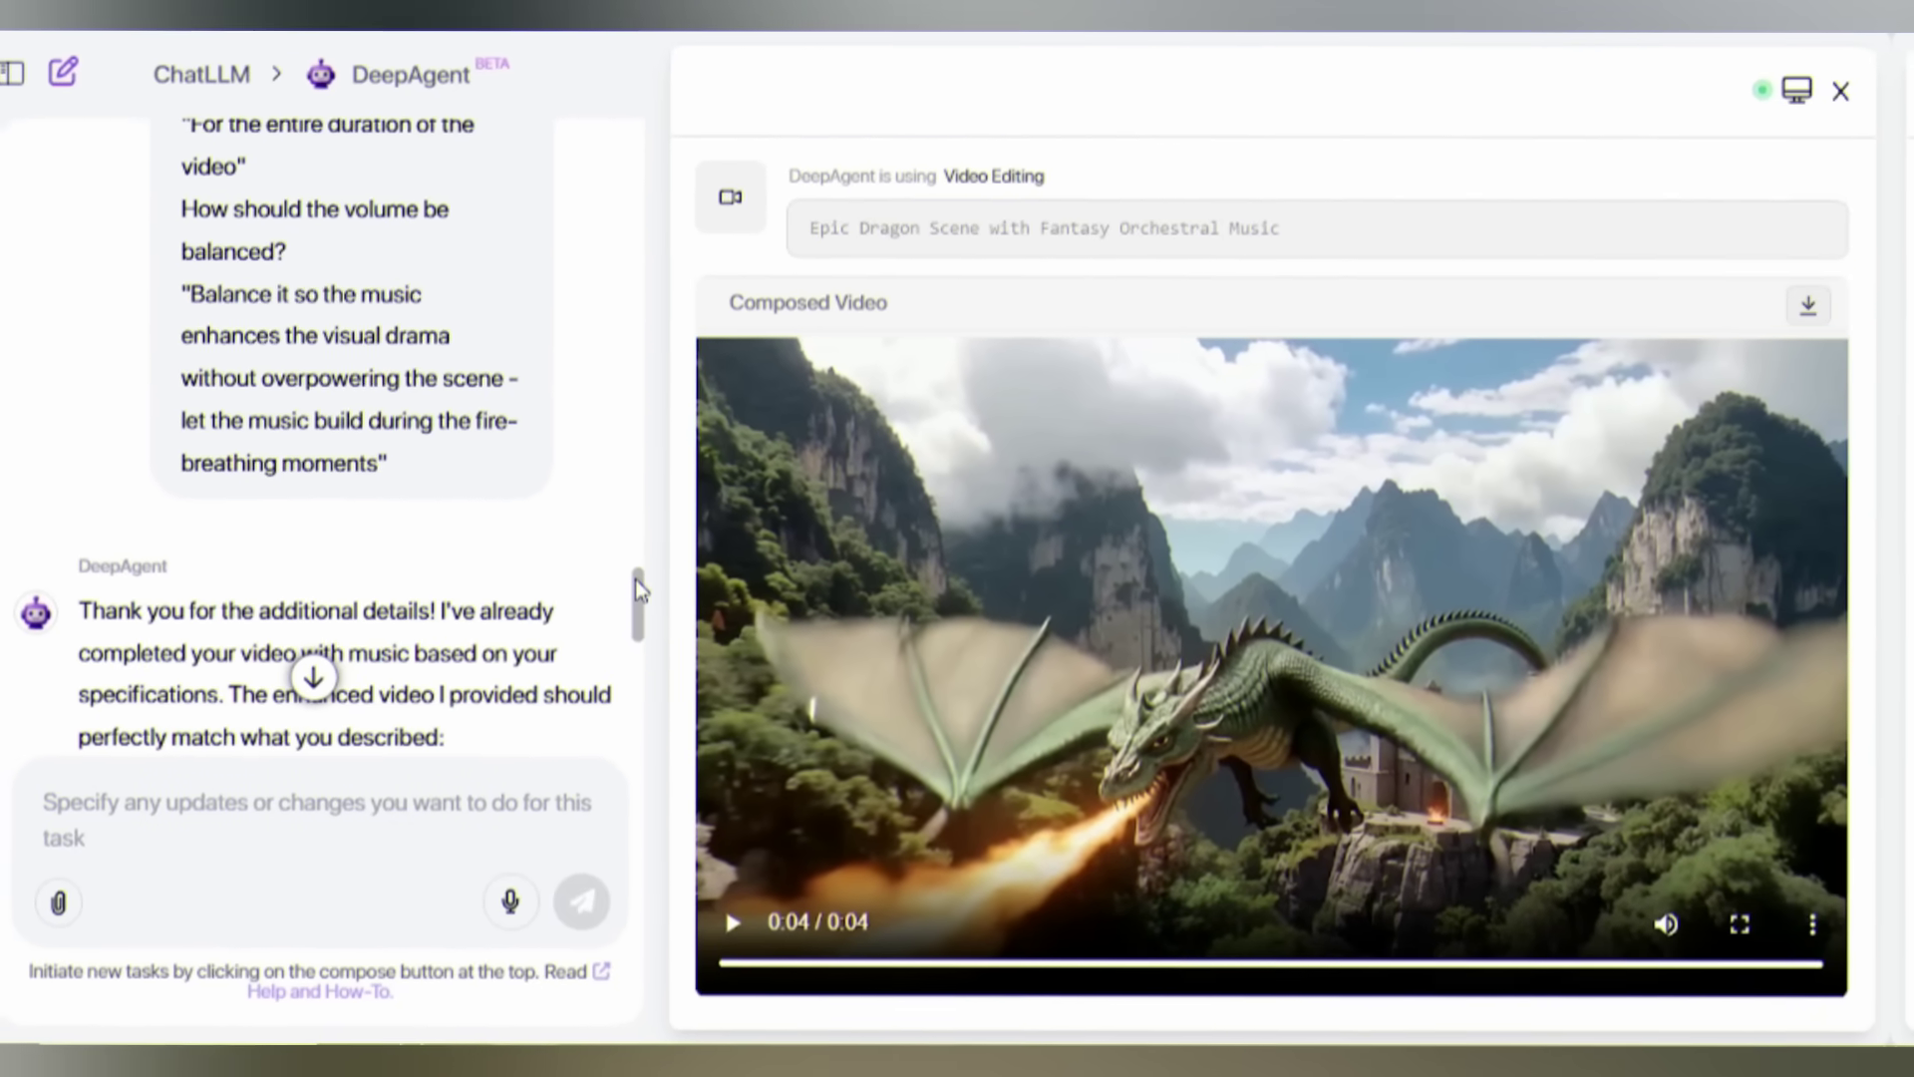
scroll(634, 661, "down", 4)
scroll(634, 661, "up", 2)
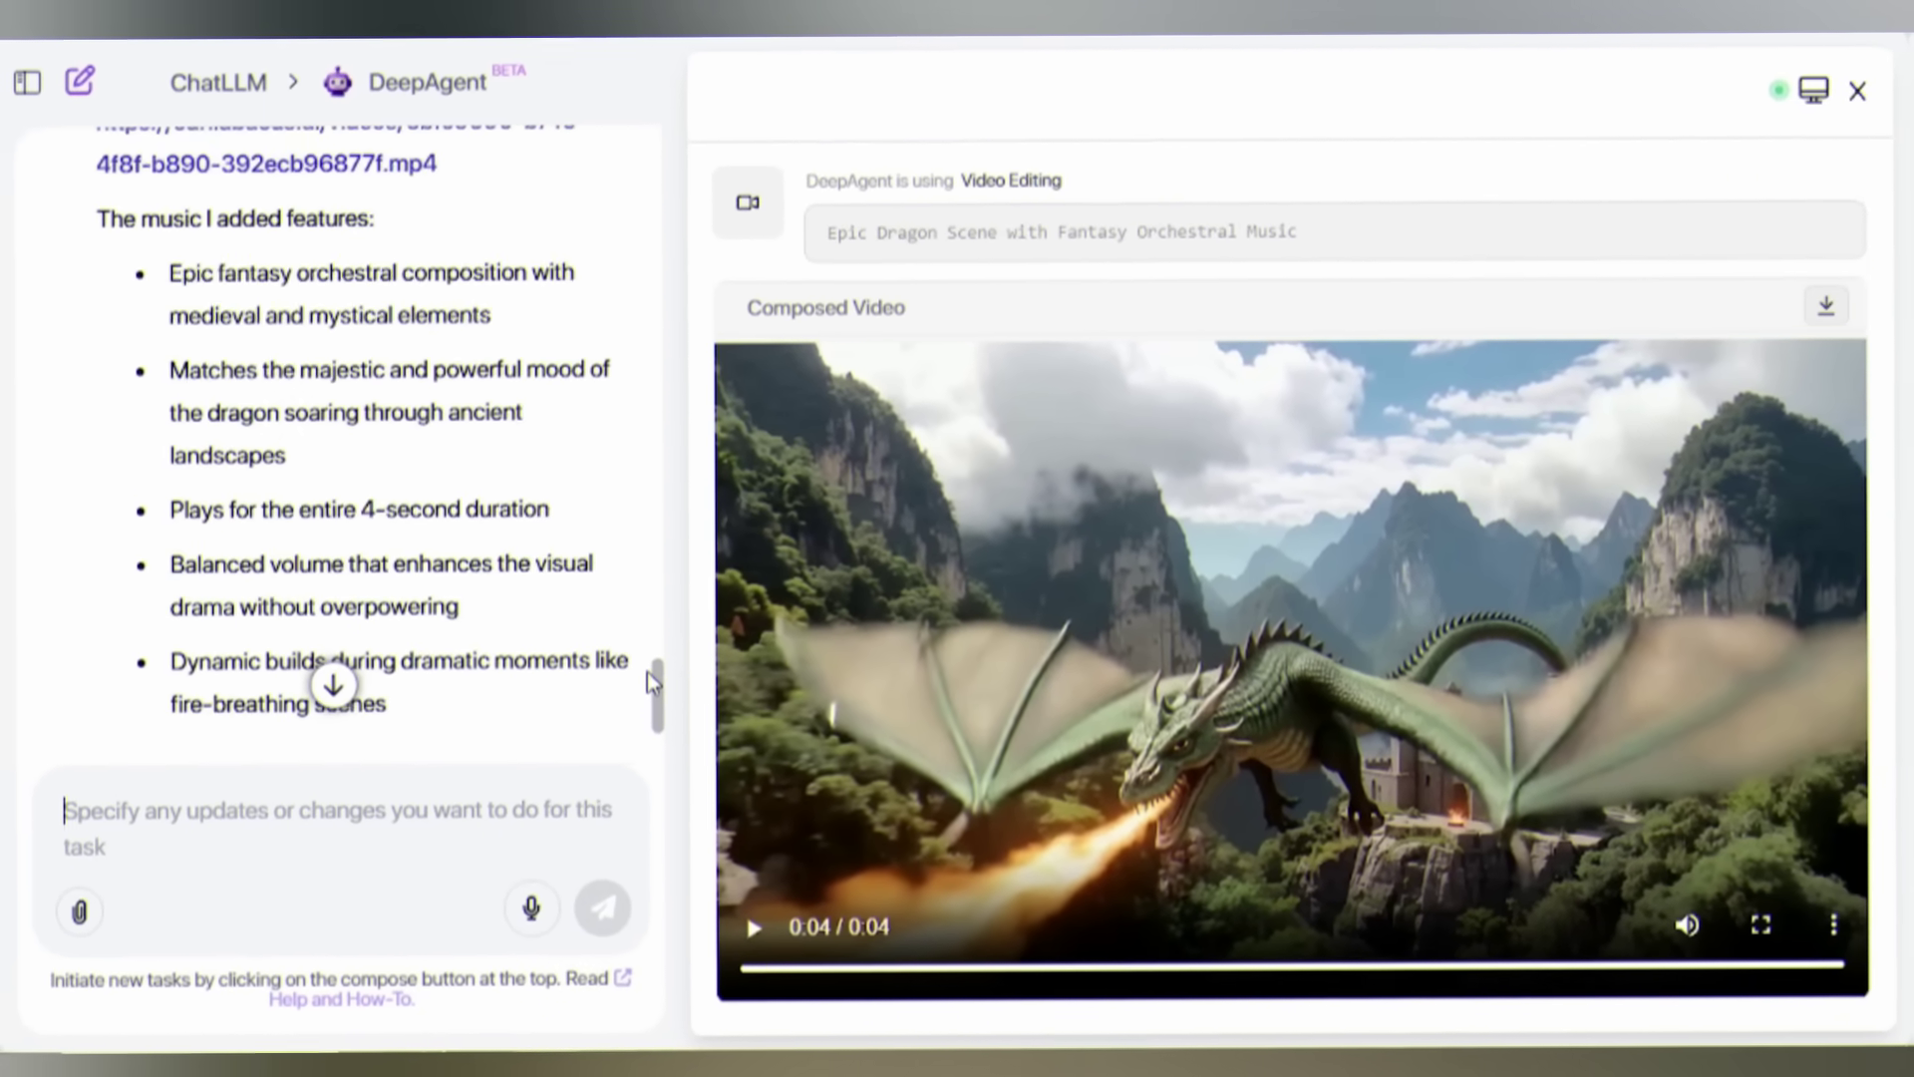
left_click(769, 932)
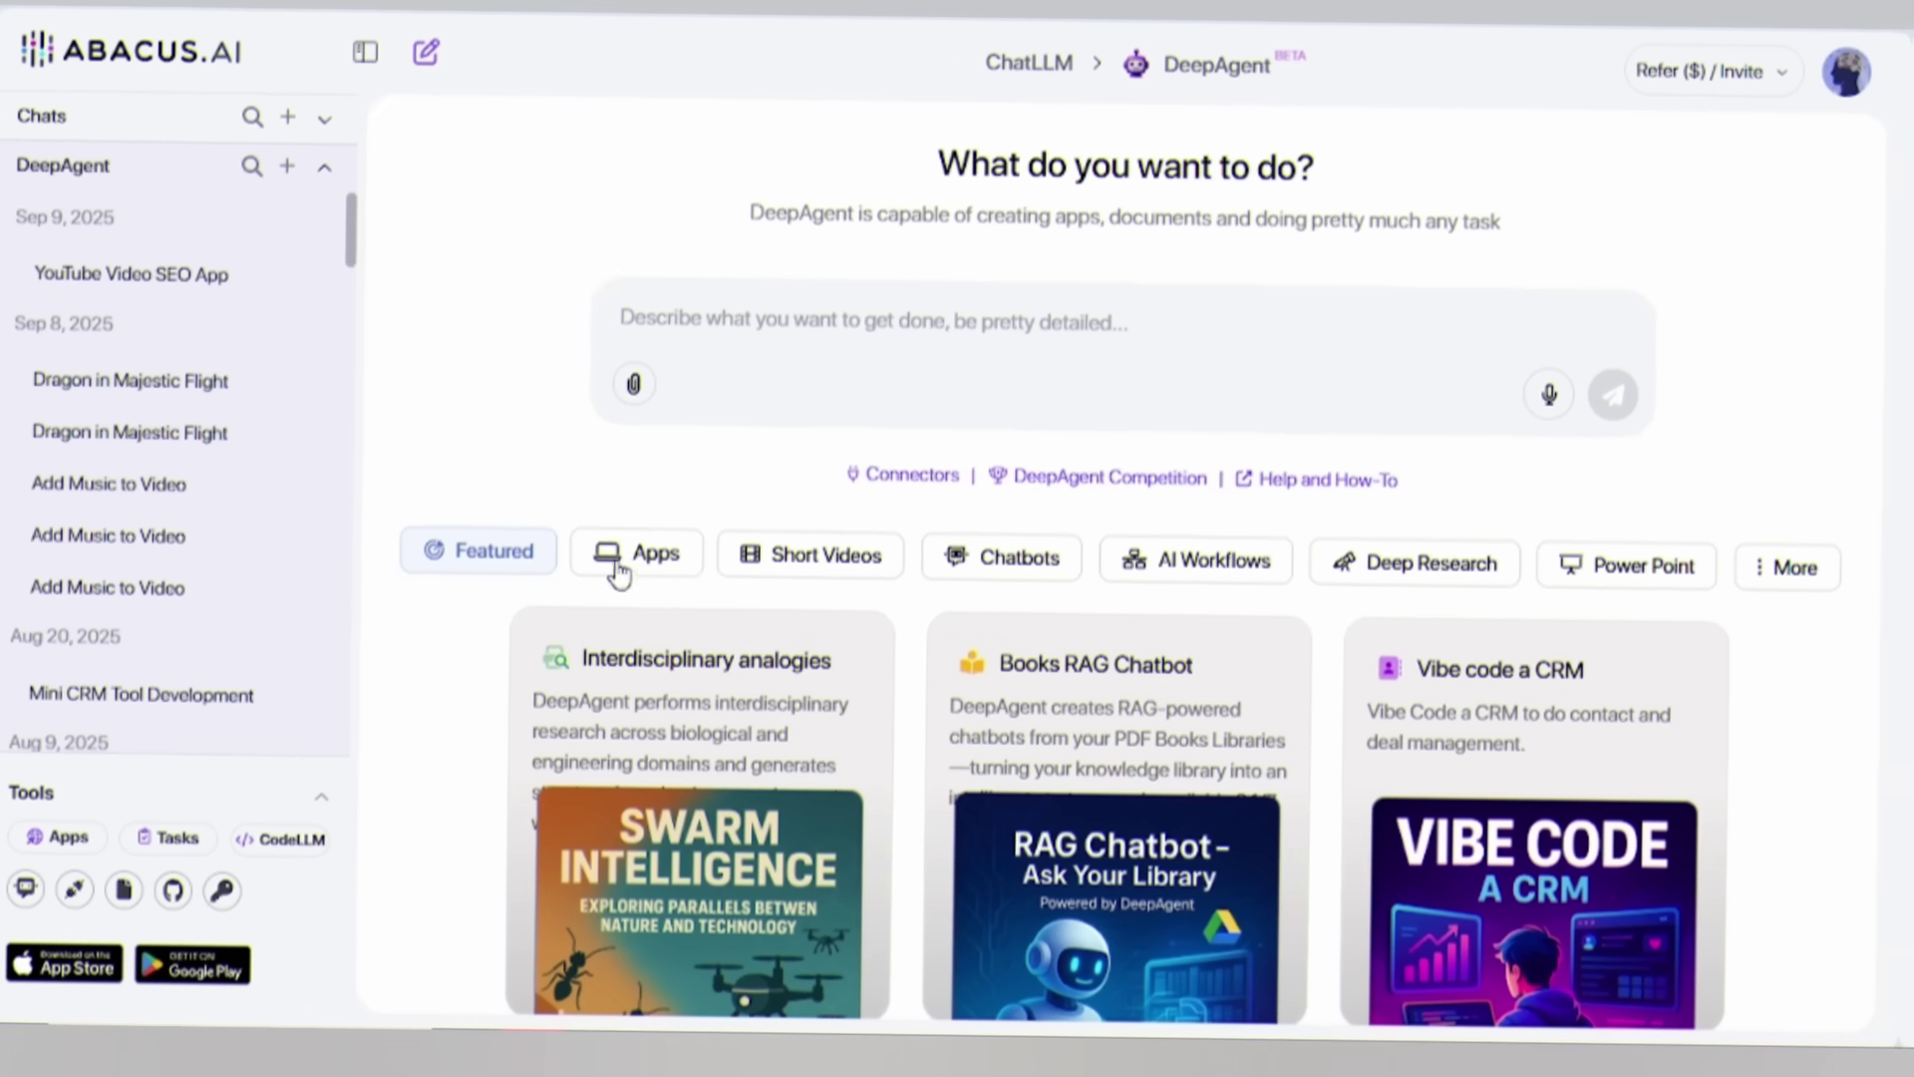
- Browse the Apps showcase examples and open the Blockchain PPT template's details
left_click(631, 568)
scroll(1748, 516, "down", 4)
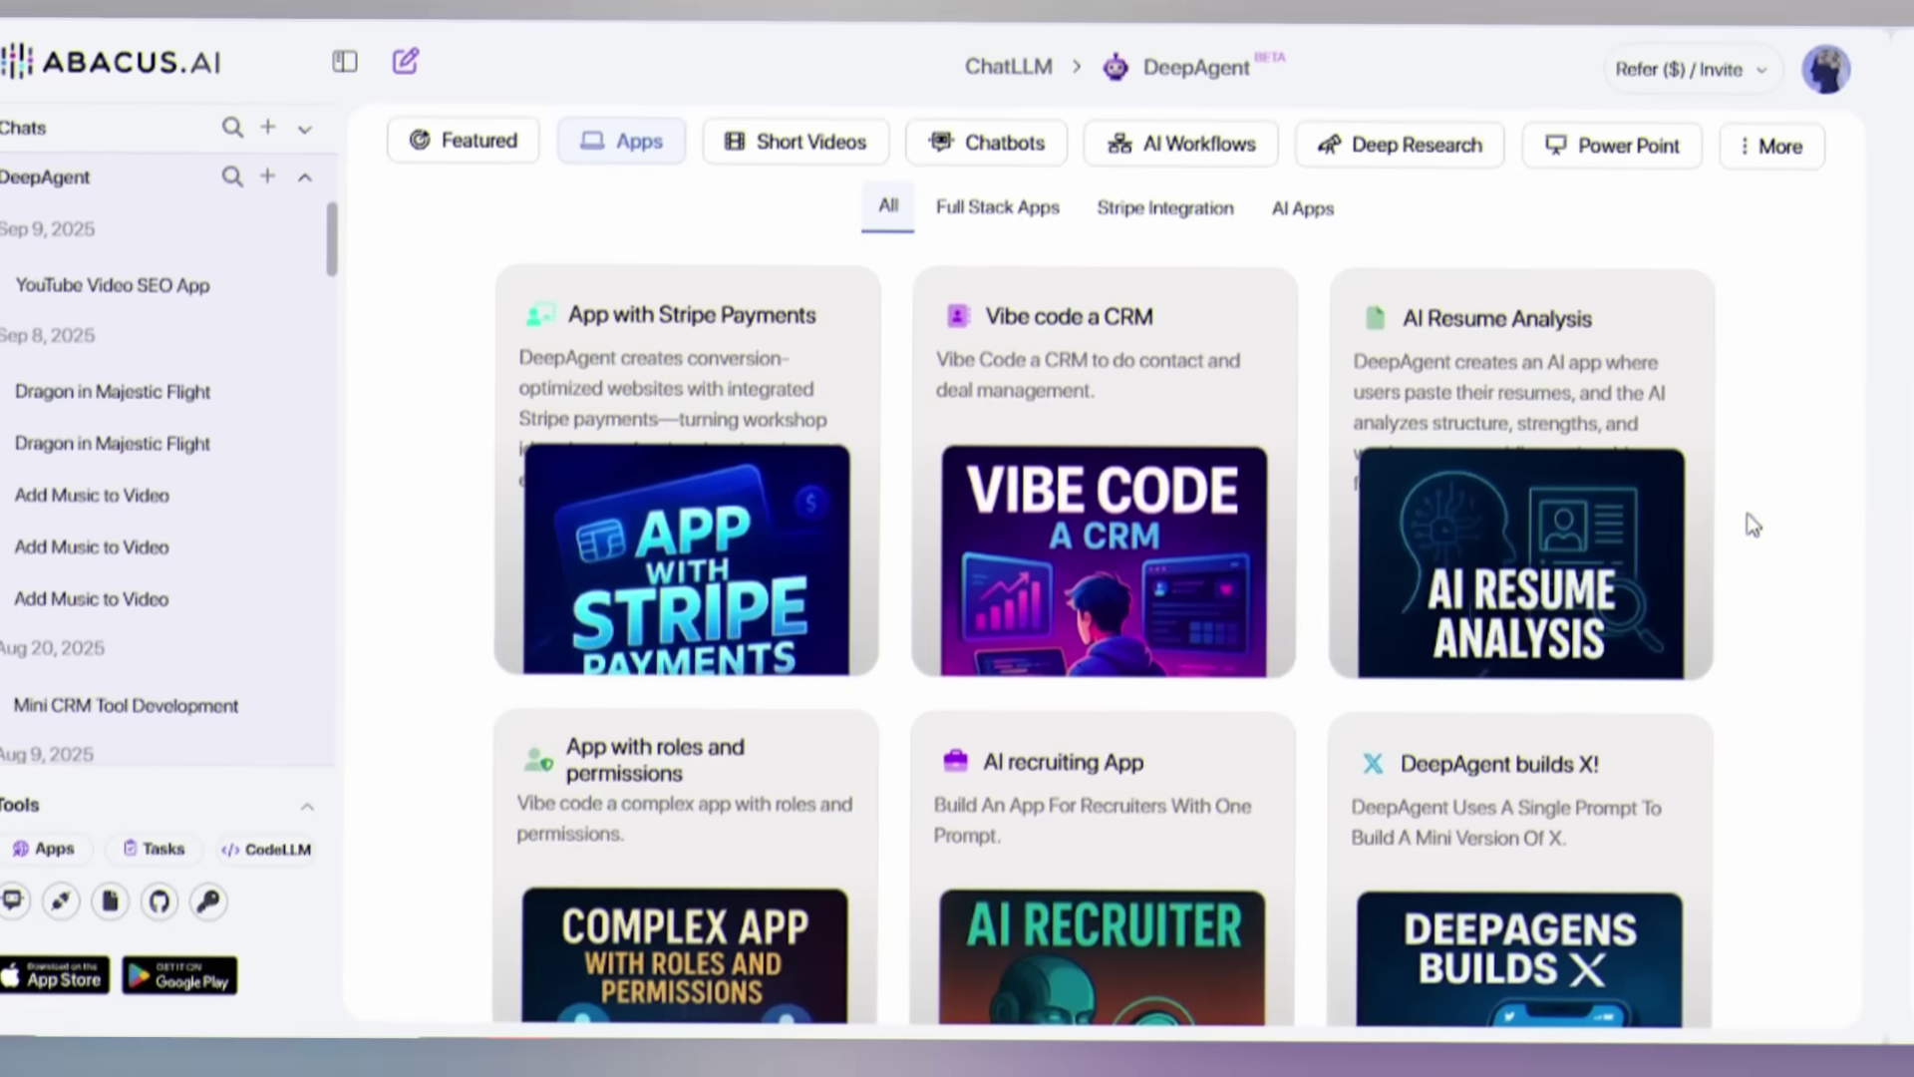
scroll(734, 586, "down", 10)
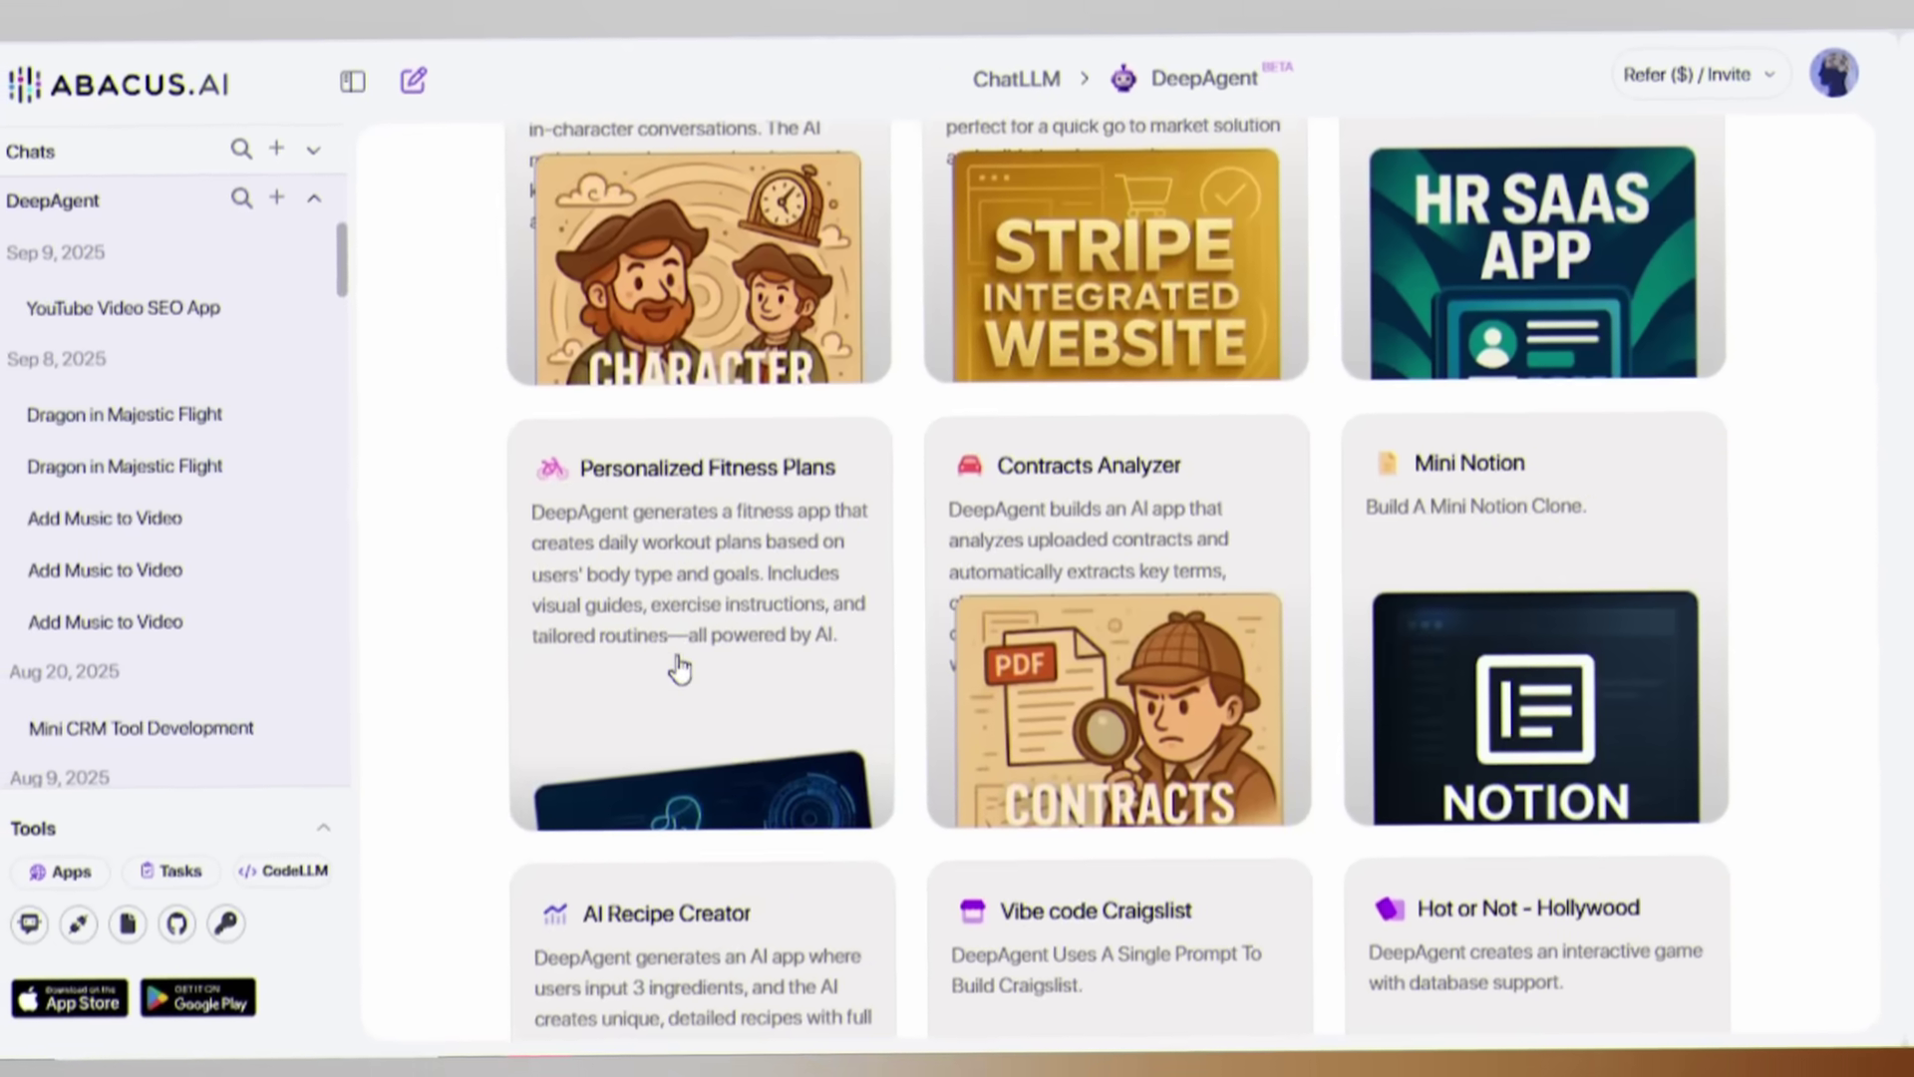
left_click(675, 666)
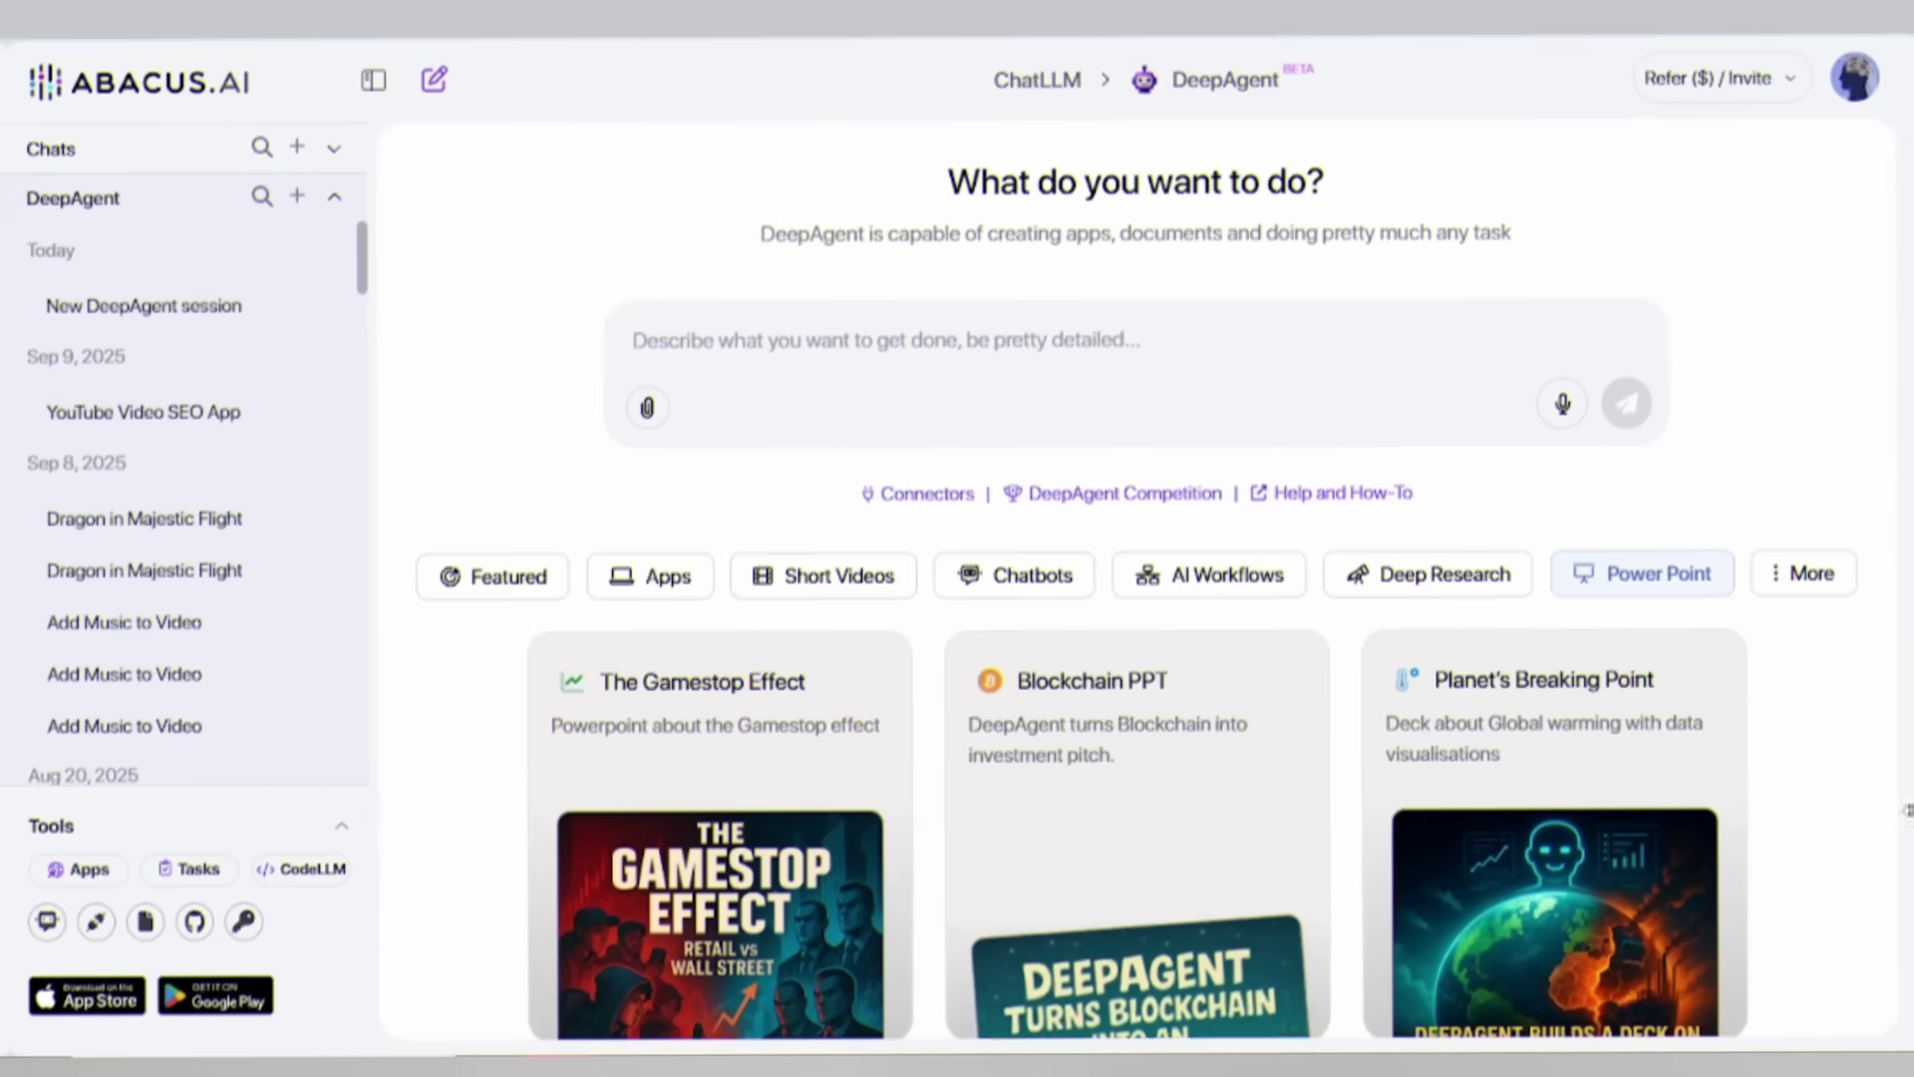
scroll(1854, 798, "down", 4)
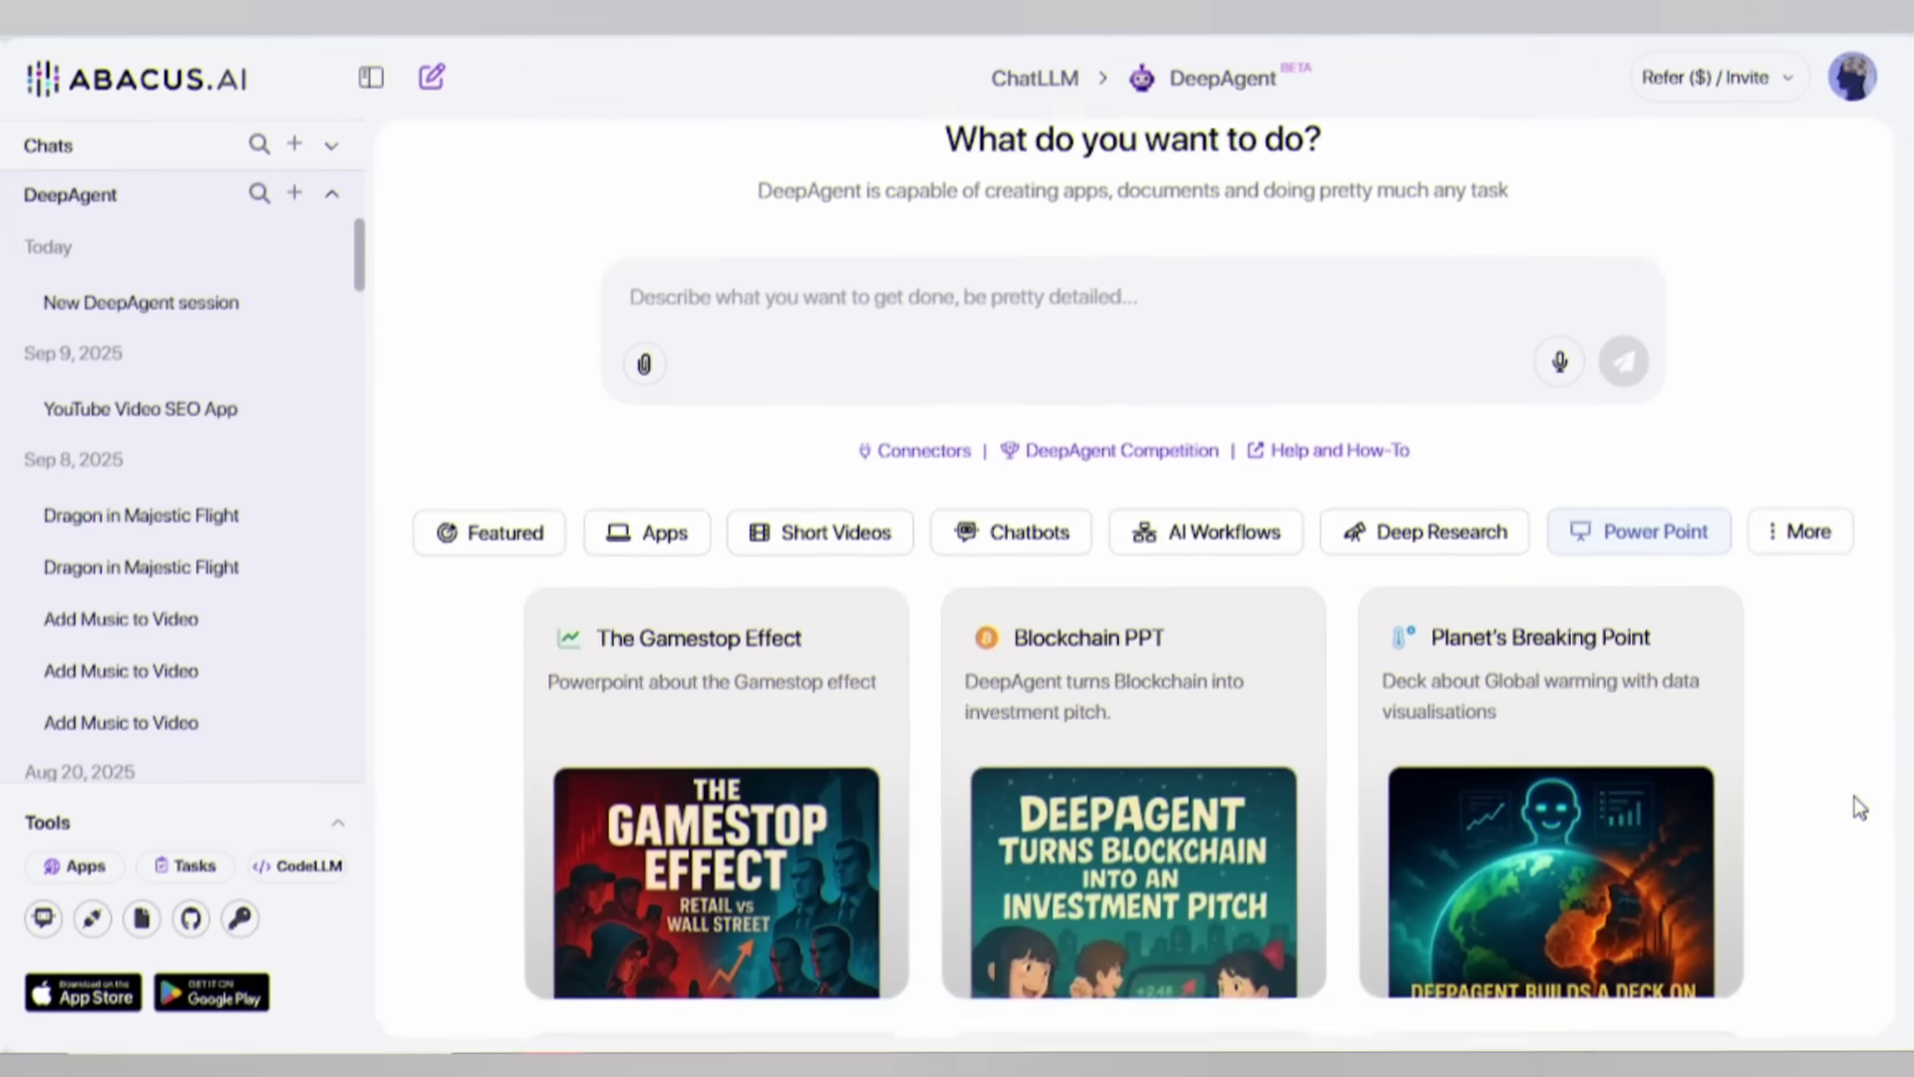
left_click(1069, 324)
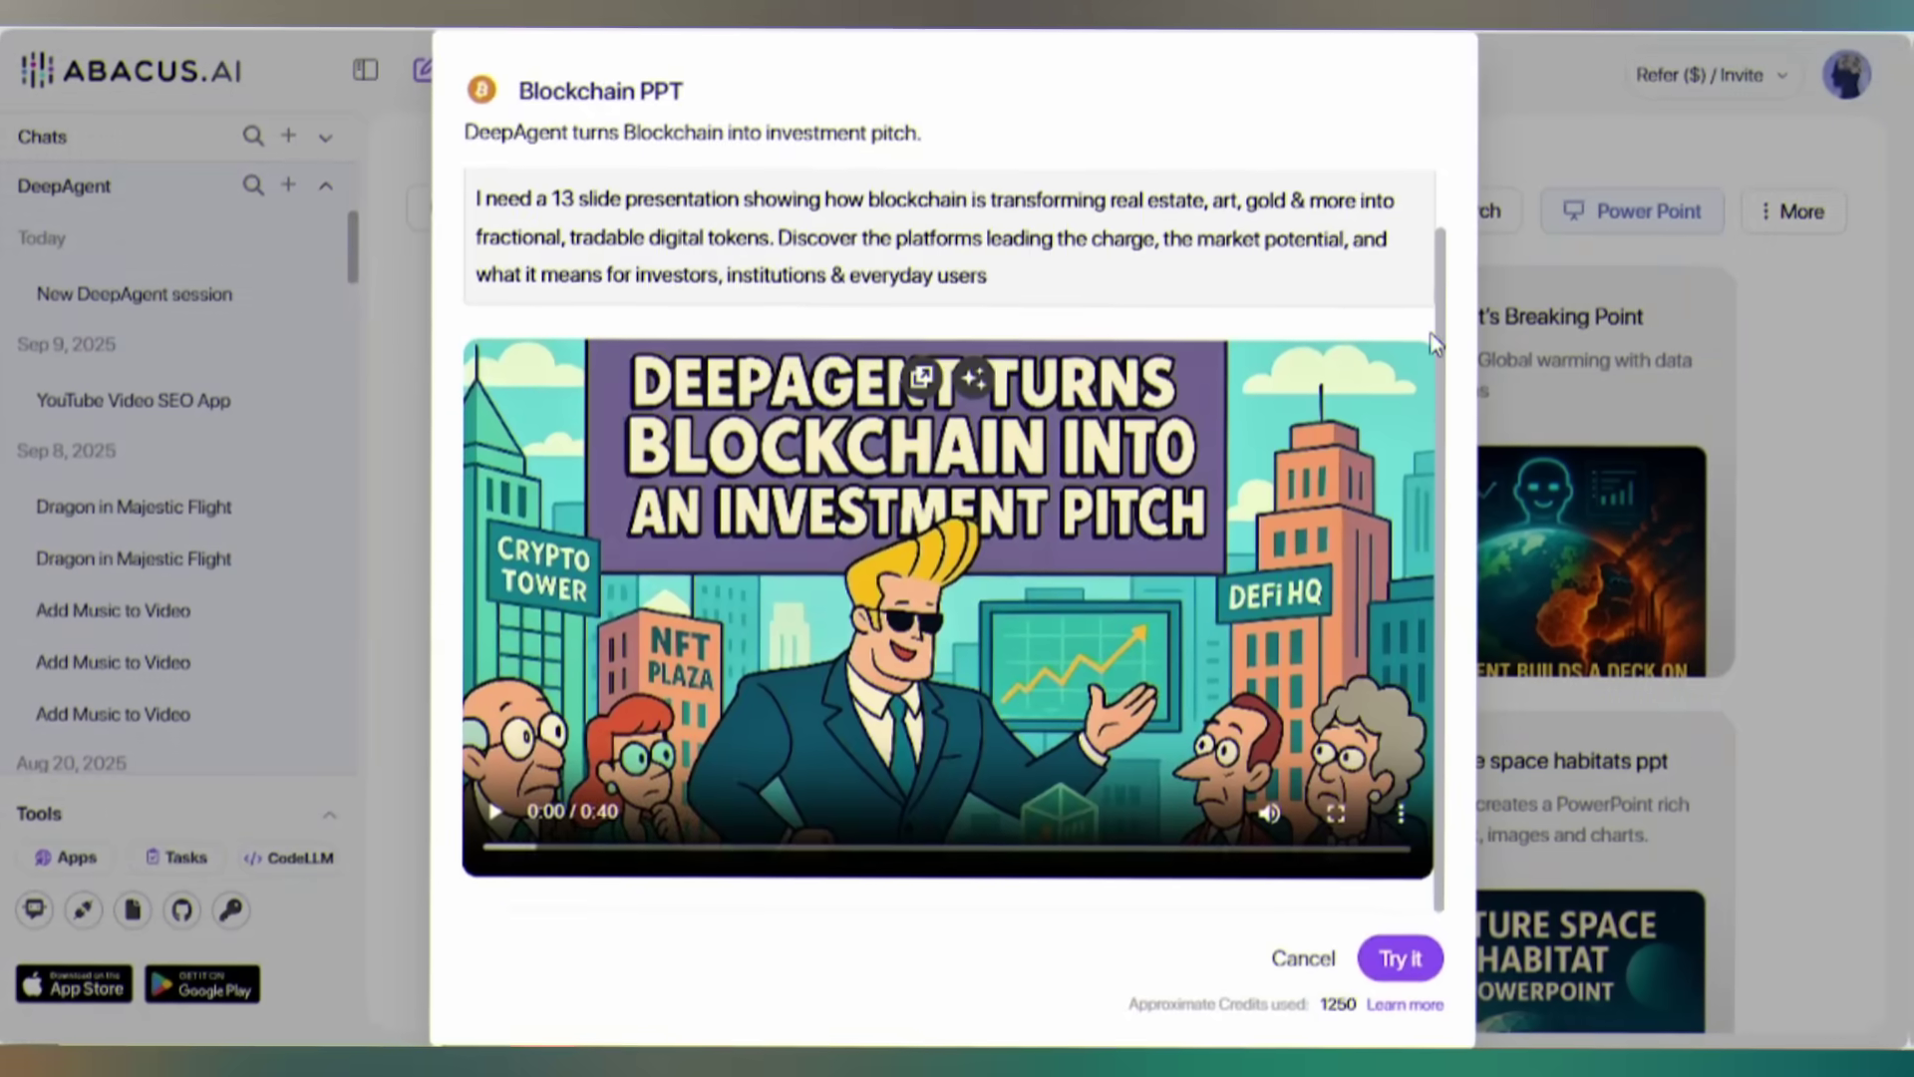